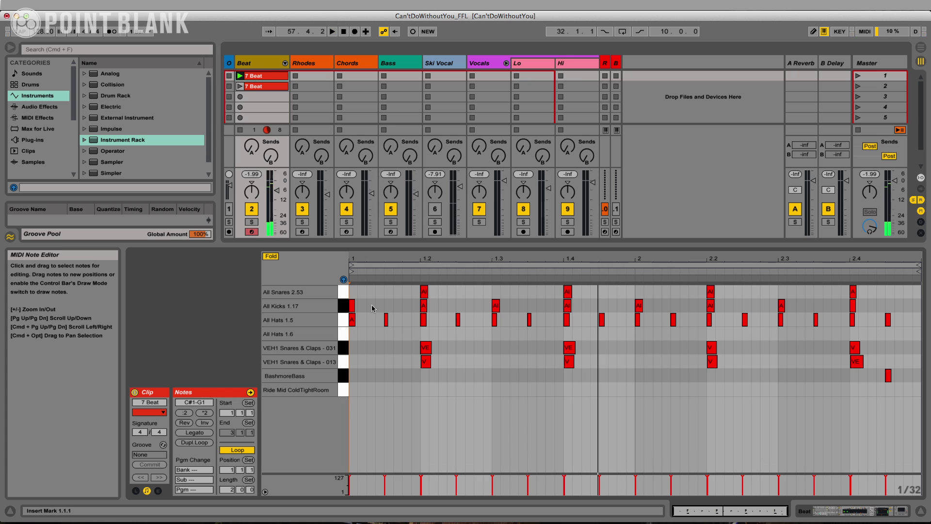
- Delete the off-beat All Hats 1.5 notes and the BashmoreBass note from the first 7 Beat clip, and play it back
left_click(442, 303)
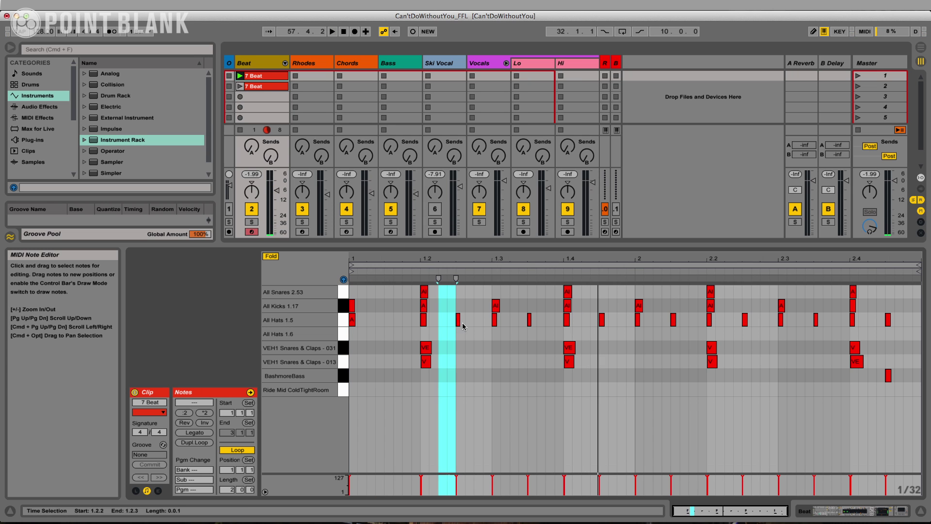
mouse_move(525, 307)
left_mouse_down()
mouse_move(536, 326)
mouse_move(674, 330)
left_mouse_up()
key("Delete")
left_click_drag(743, 300, 755, 333)
key("Delete")
left_click_drag(804, 310, 821, 336)
key("Delete")
left_click_drag(885, 309, 878, 376)
key("Delete")
left_click(868, 374)
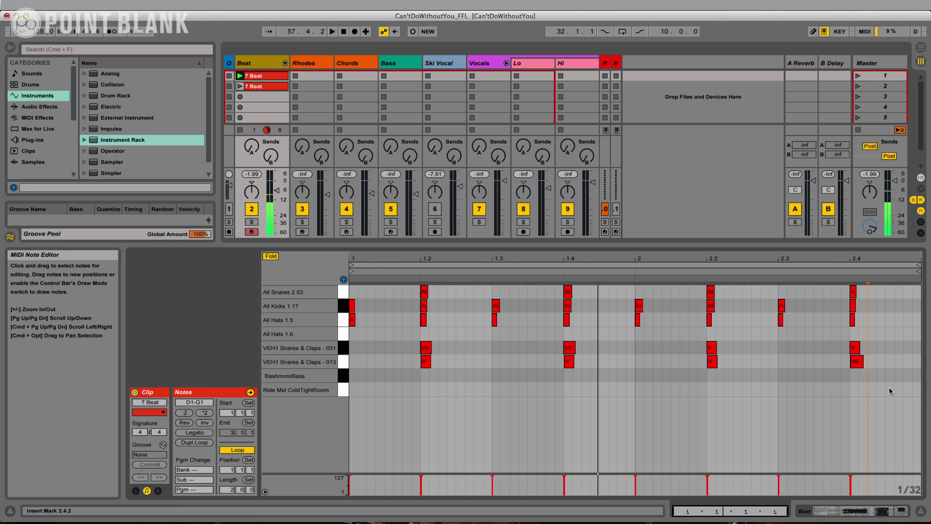
key("space")
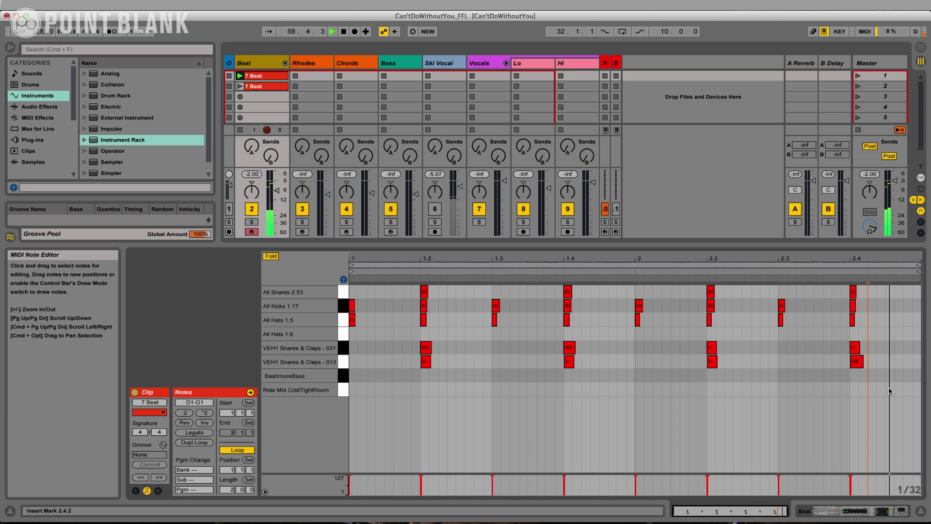
key("space")
- Delete every All Kicks 1.17 note from the first 7 Beat clip and listen to the result
left_click_drag(873, 304, 344, 307)
key("Delete")
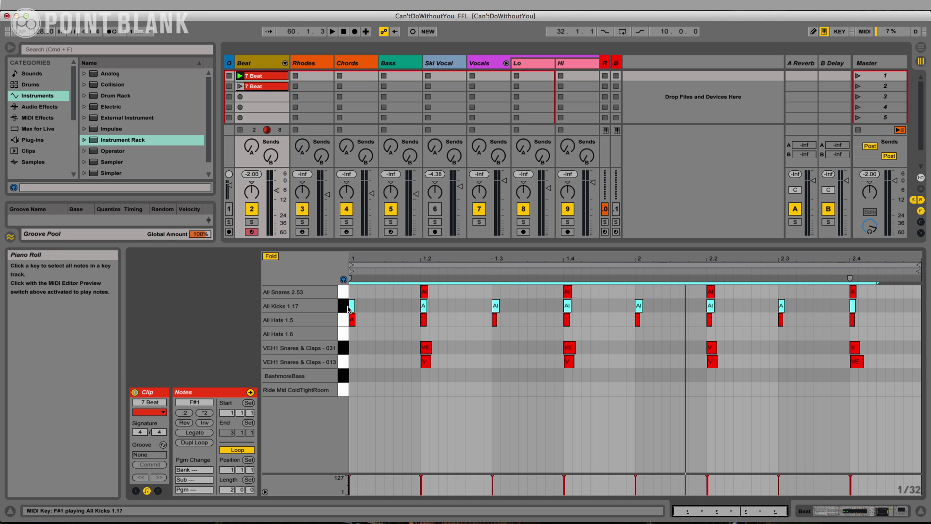
key("space")
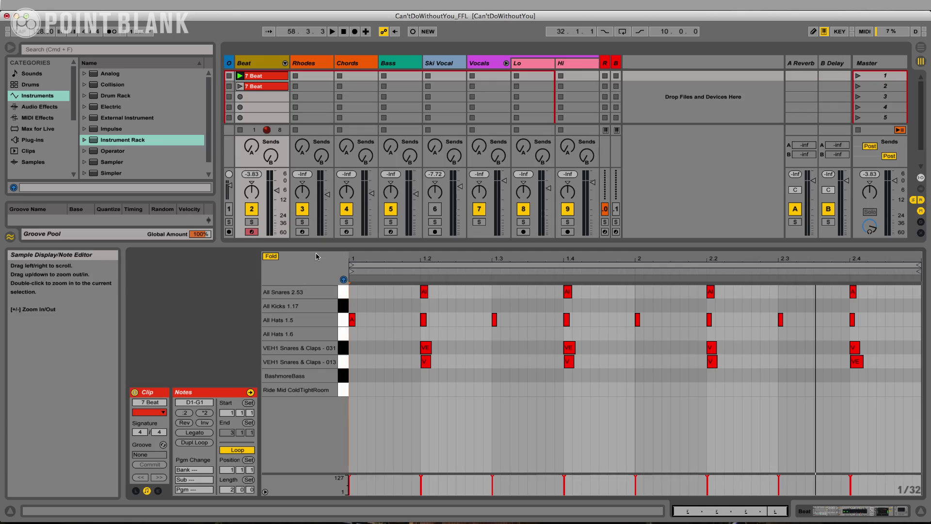
- Shrink the note editor and add an EQ Eight audio effect to the Beat track
left_click_drag(316, 248, 321, 388)
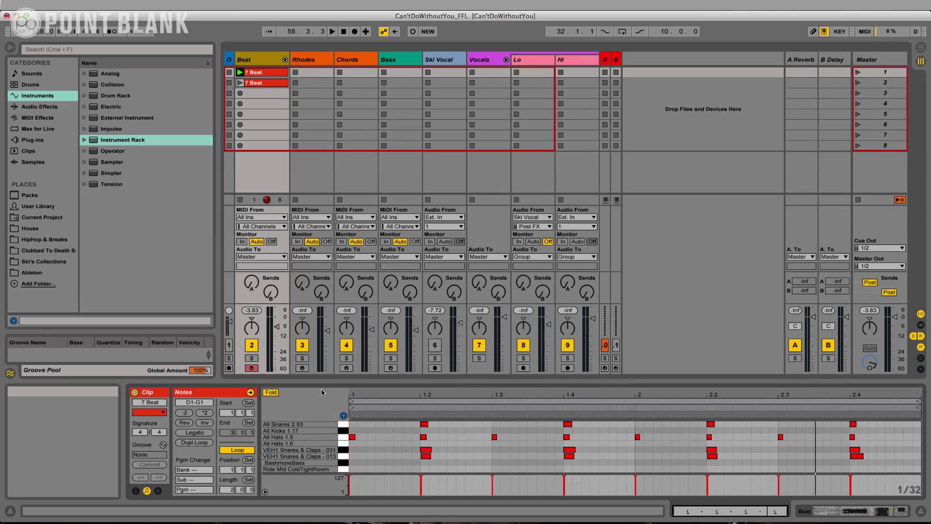
left_click(49, 108)
left_click_drag(96, 188, 163, 164)
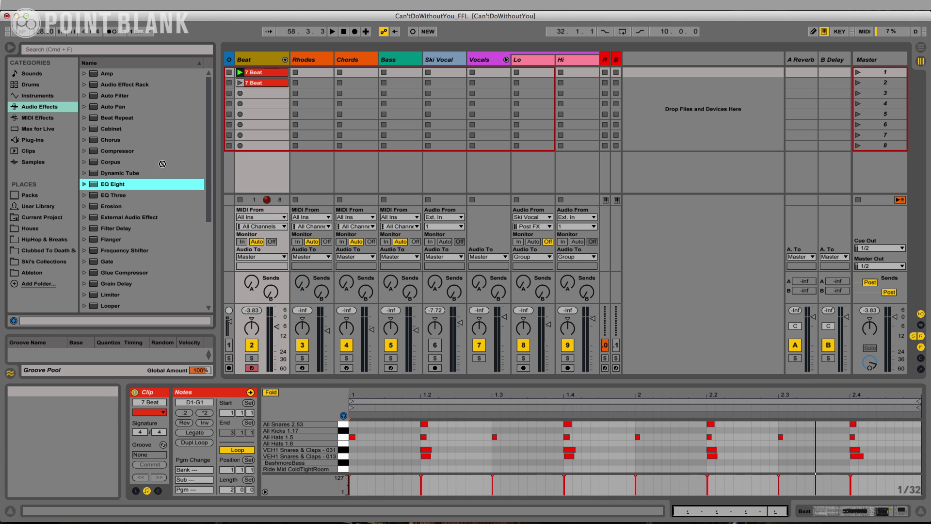
left_click_drag(251, 71, 252, 69)
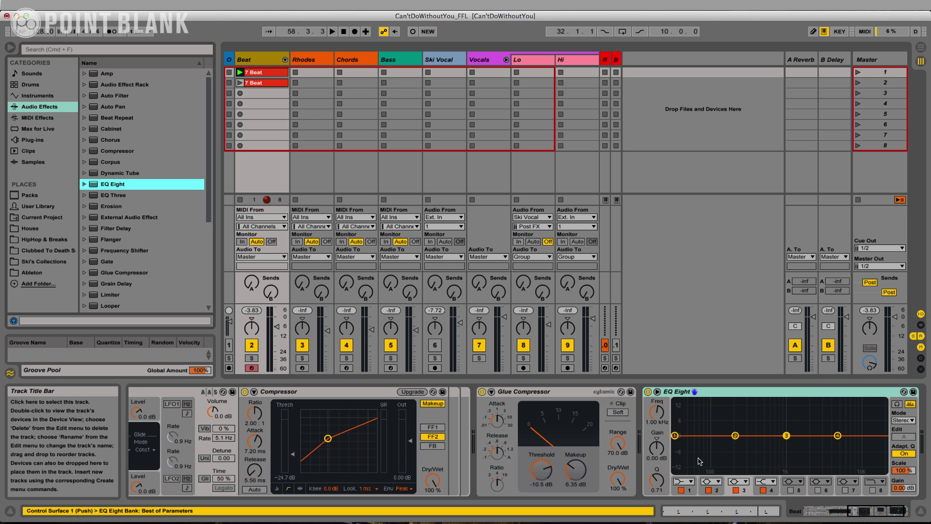
- In EQ Eight, switch off bands 1 to 3, make band 4 a low-pass filter, and lower its frequency to about 1.06 kHz during playback
left_click(681, 490)
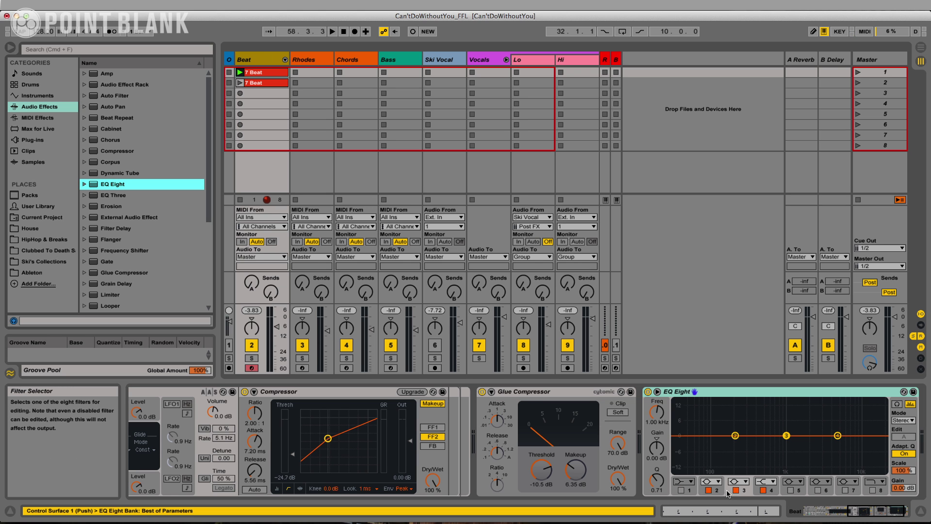
left_click(735, 490)
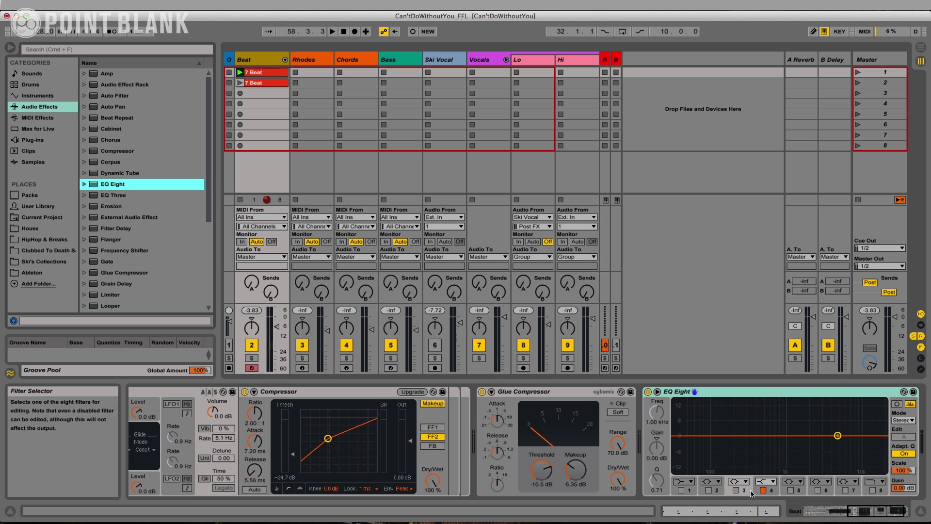
left_click(764, 482)
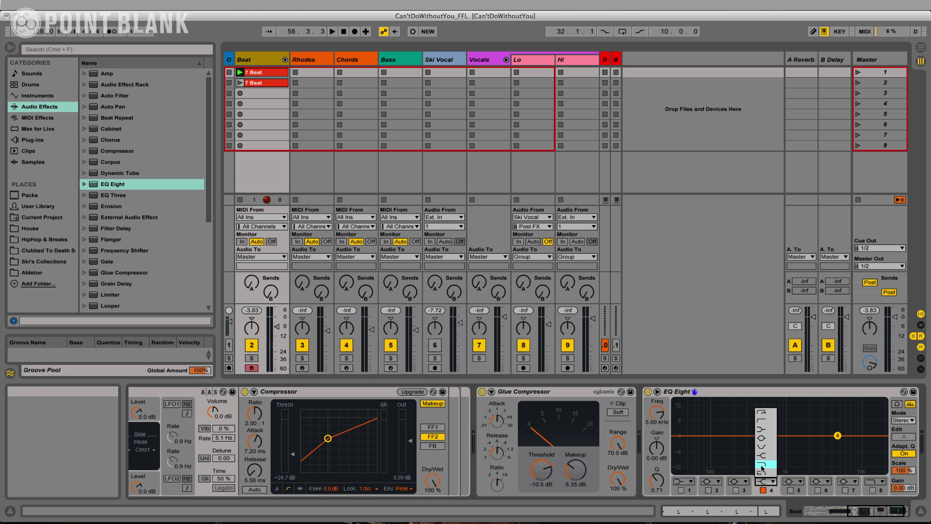
left_click(762, 466)
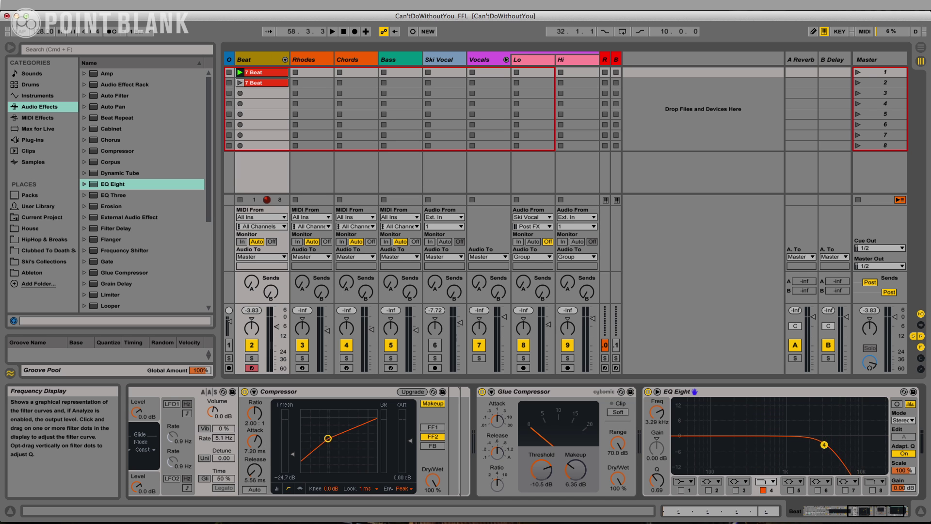
key("space")
left_click_drag(824, 445, 788, 443)
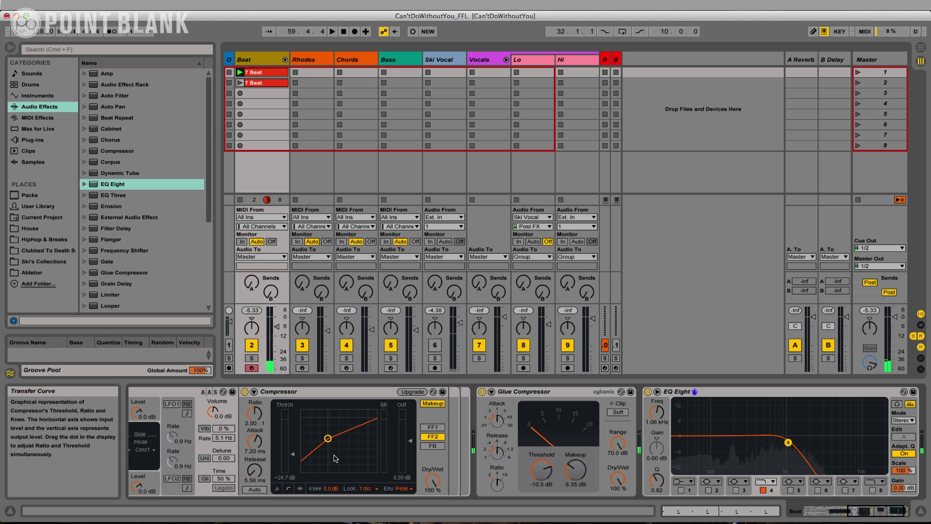
- In the first 7 Beat clip, show the EQ Eight 4 Frequency A envelope and add a breakpoint at the clip start on the existing line
left_click(262, 72)
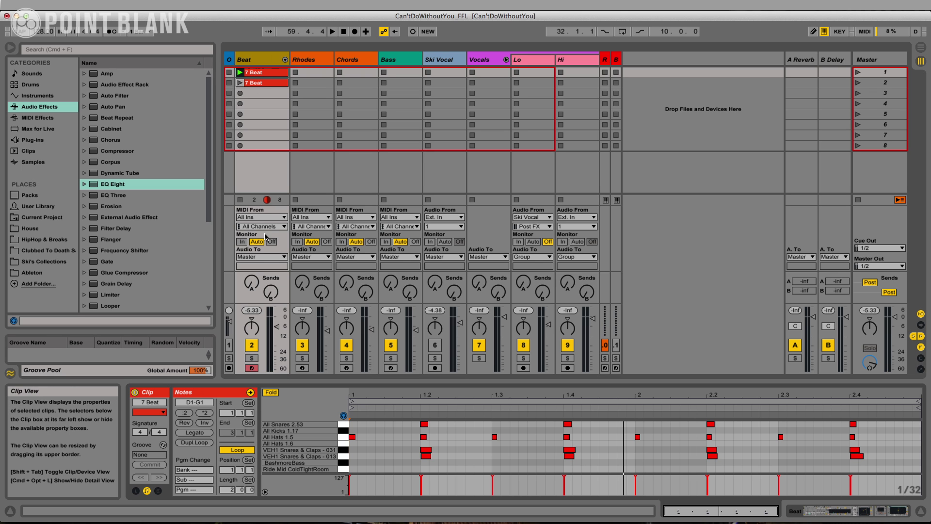
left_click(158, 492)
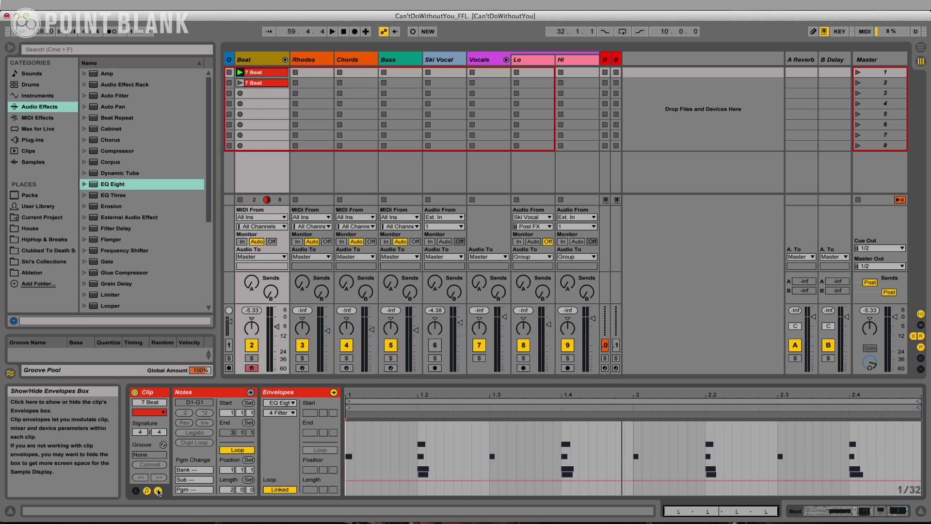
left_click(289, 414)
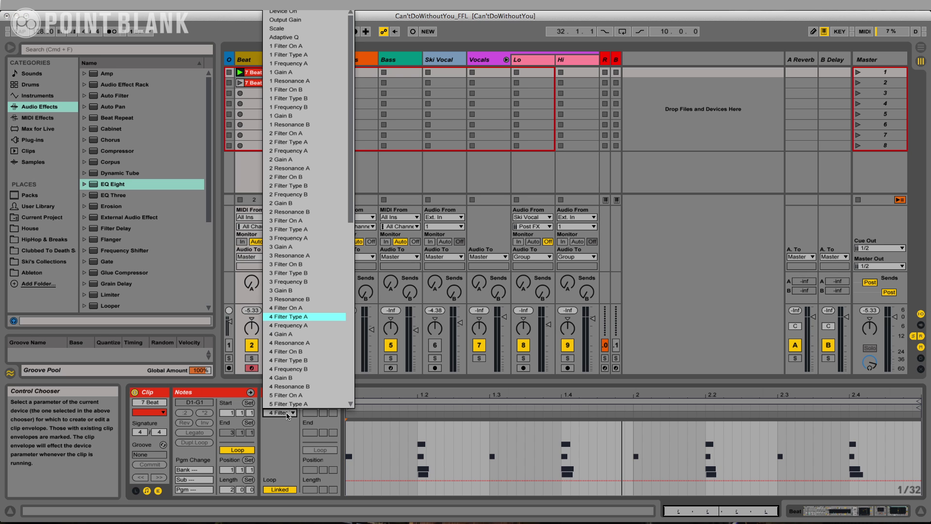
left_click(290, 328)
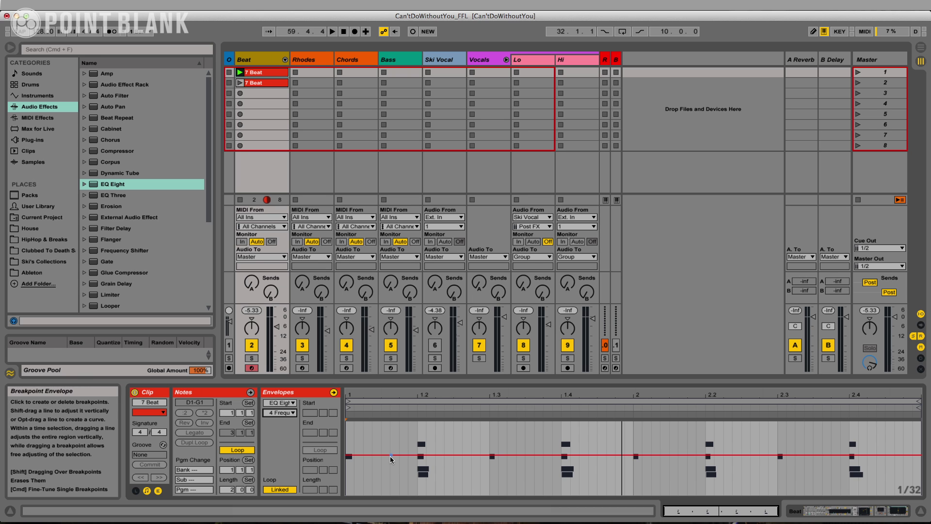
left_click(349, 456)
key("space")
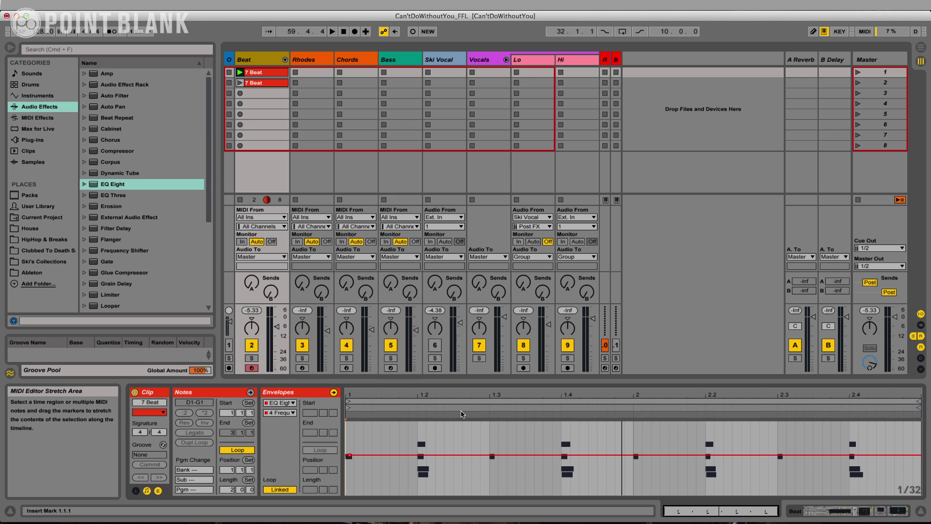
- In the second 7 Beat clip, raise the EQ Eight 4 Frequency A envelope to 22.0 kHz
left_click(258, 84)
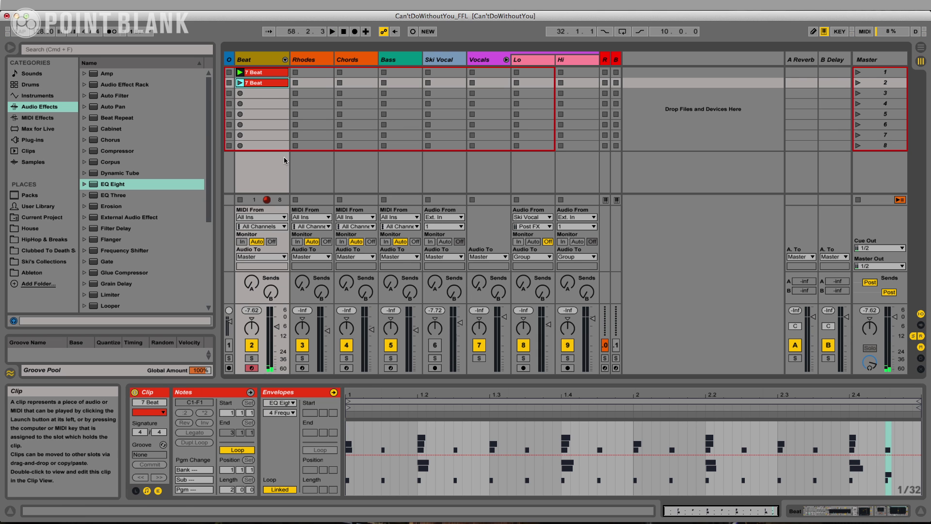
left_click(280, 412)
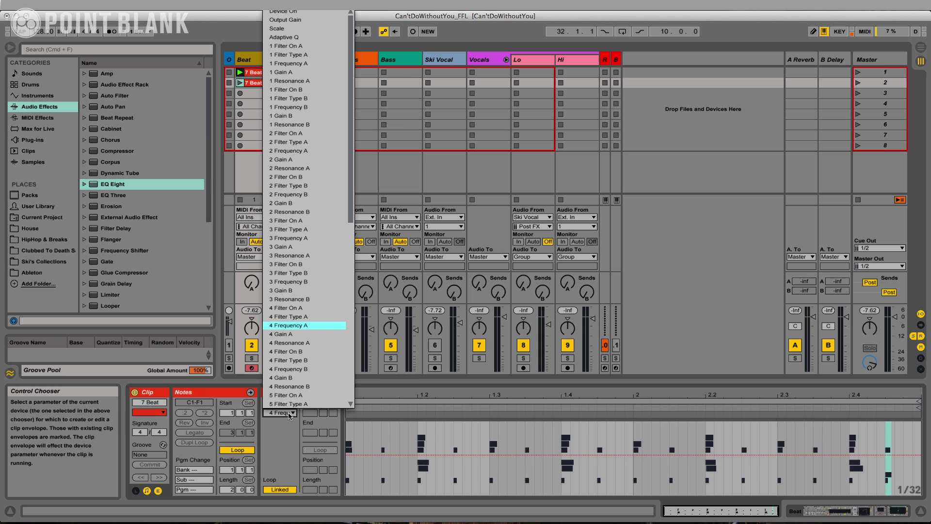
left_click(289, 329)
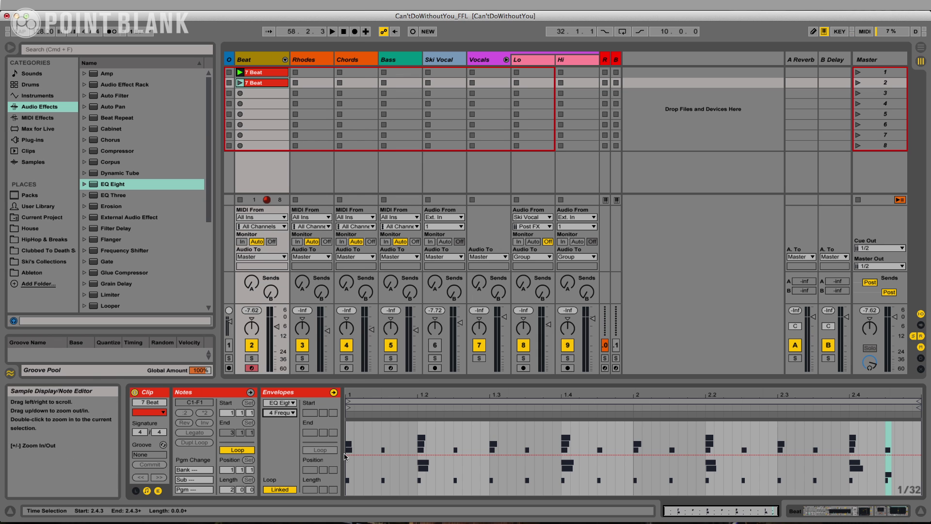
left_click_drag(348, 455, 348, 422)
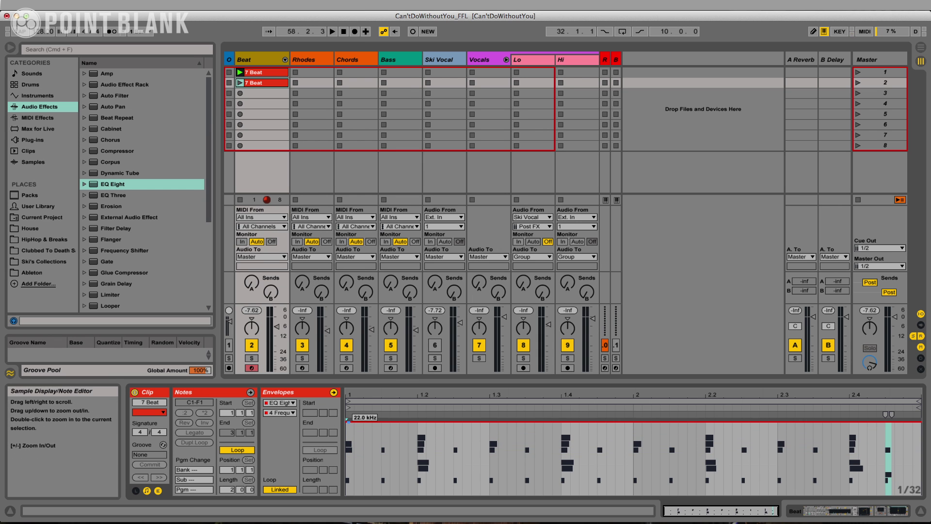
- Launch the second 7 Beat clip and then the first to compare the open and filtered beats
left_click(240, 83)
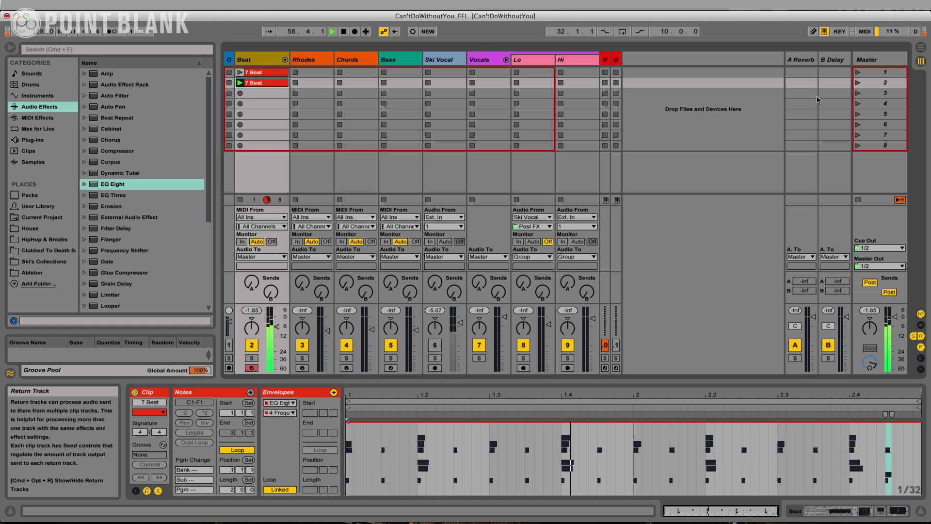
left_click(239, 72)
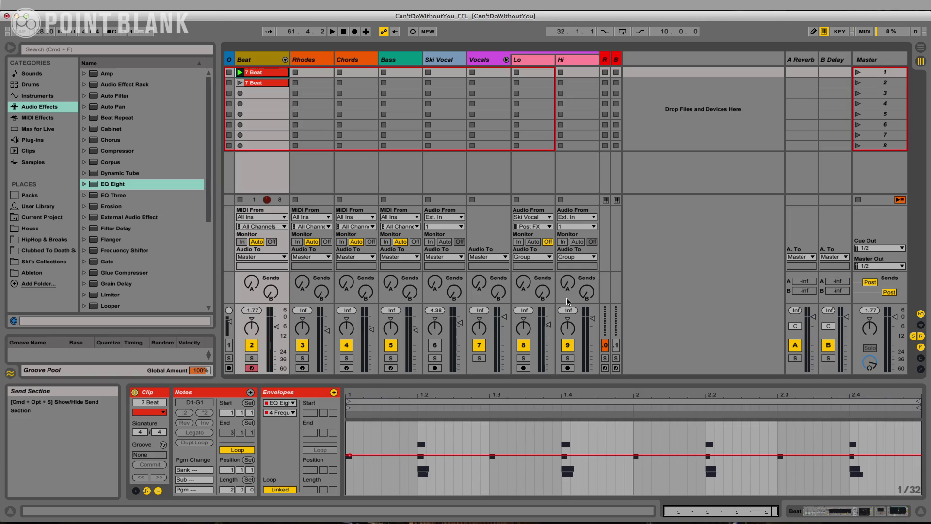
- Shrink the Virtual MIDI Piano Keyboard window and place it over the Ableton Live session with C2 to B4 in view
key("Right")
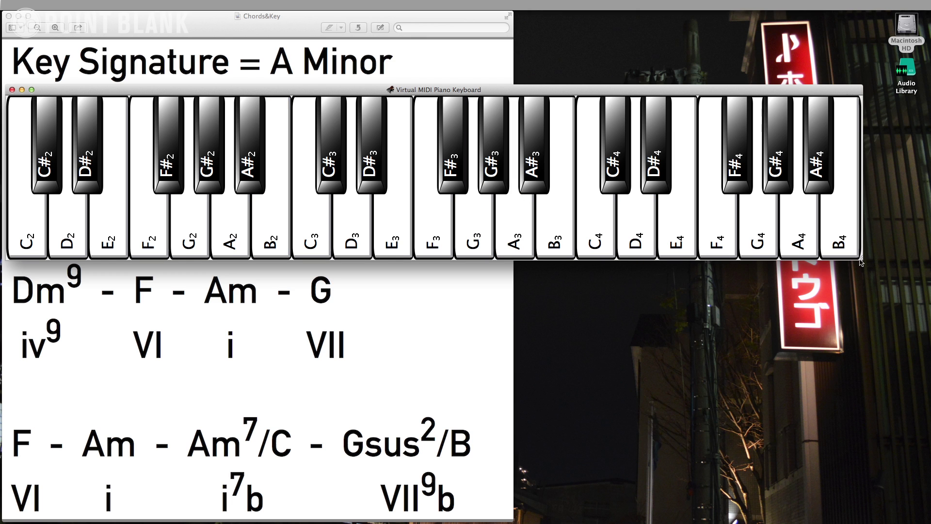
left_click_drag(860, 260, 681, 225)
left_click_drag(501, 94, 3, 94)
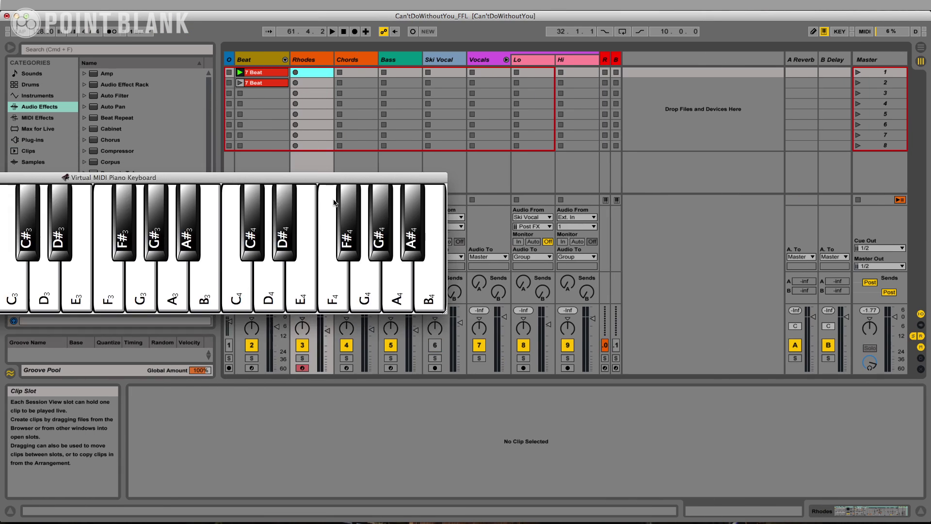
left_click_drag(264, 179, 686, 197)
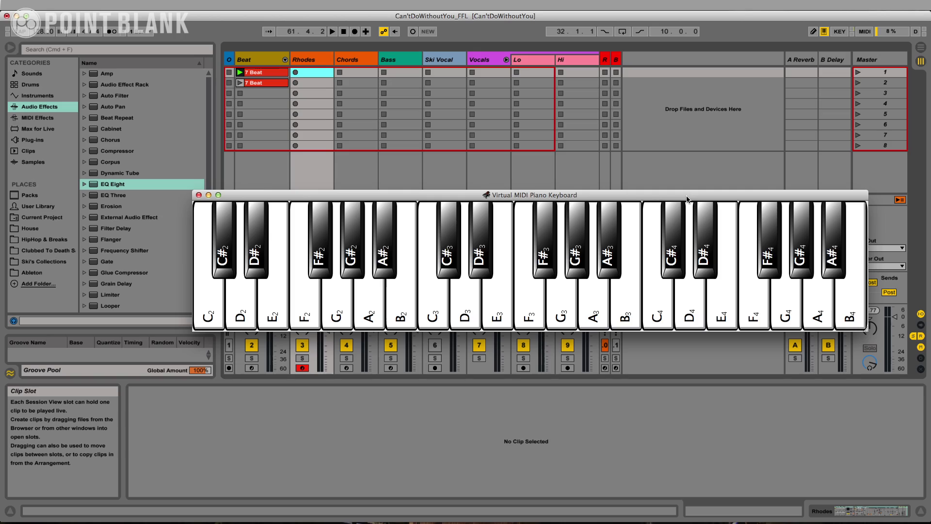
- Record an eight-bar chord clip in the first slot of the Rhodes track, hide the virtual keyboard, and stop playback
key("Return")
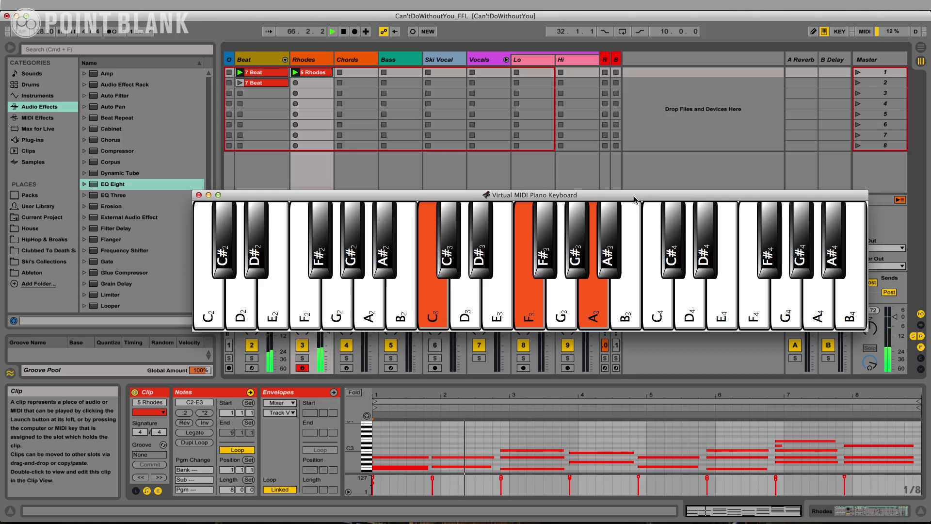
key("super+h")
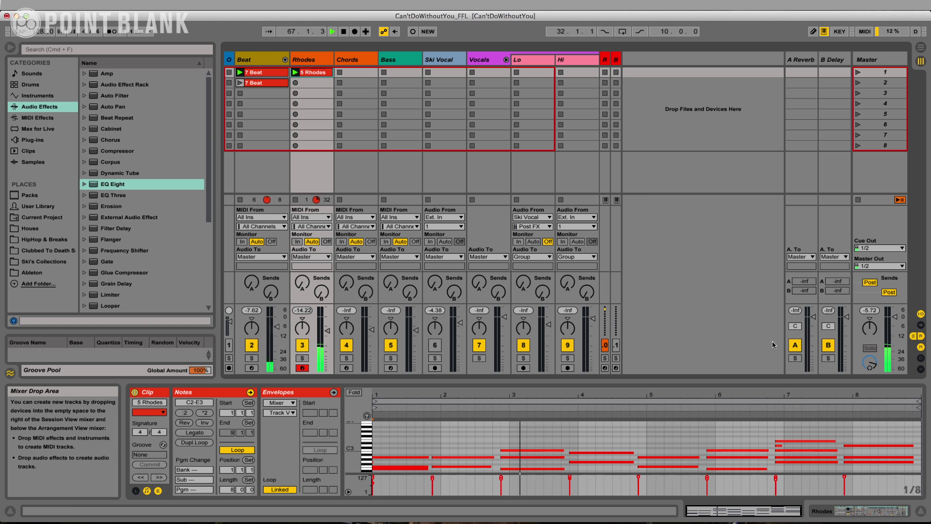
key("space")
- Enlarge the note editor, delete the stray short D3 note just before bar 7 in the 5 Rhodes clip, and play it back
left_click_drag(735, 386, 756, 216)
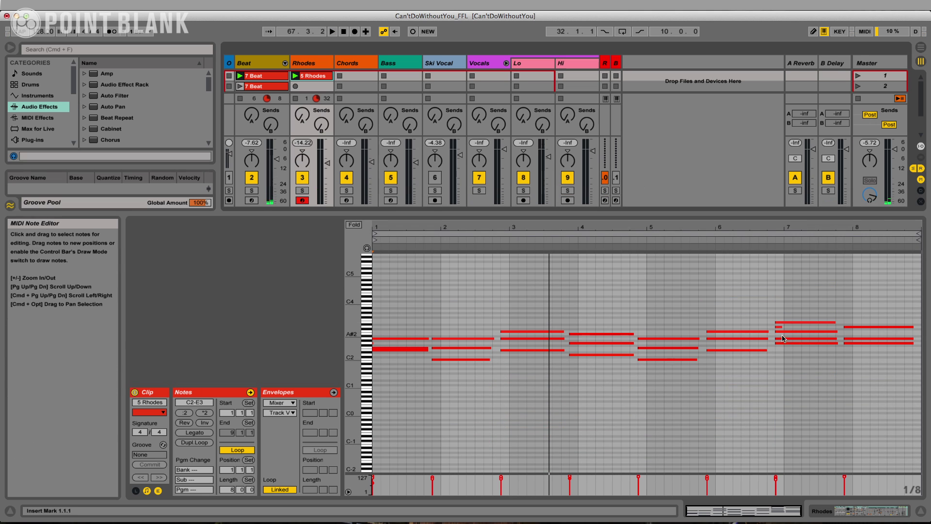
left_click_drag(350, 329, 381, 334)
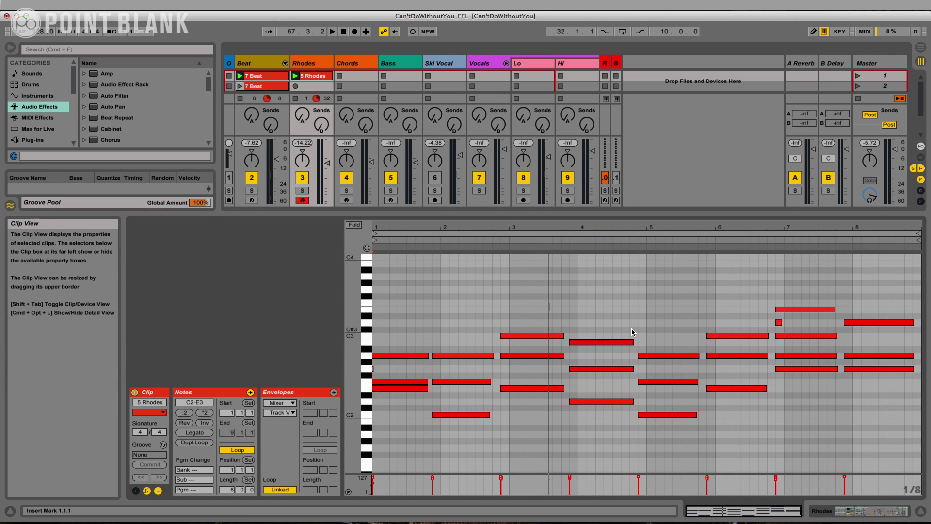
double_click(779, 323)
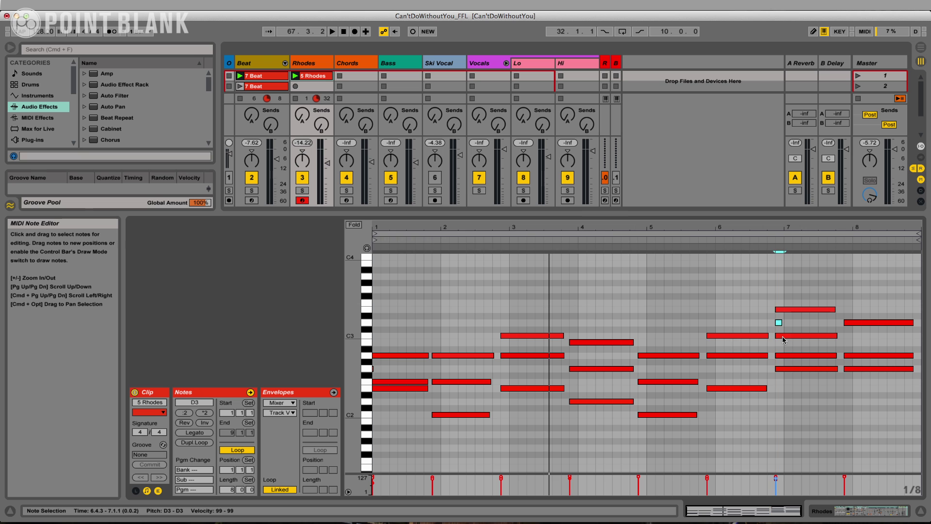
key("space")
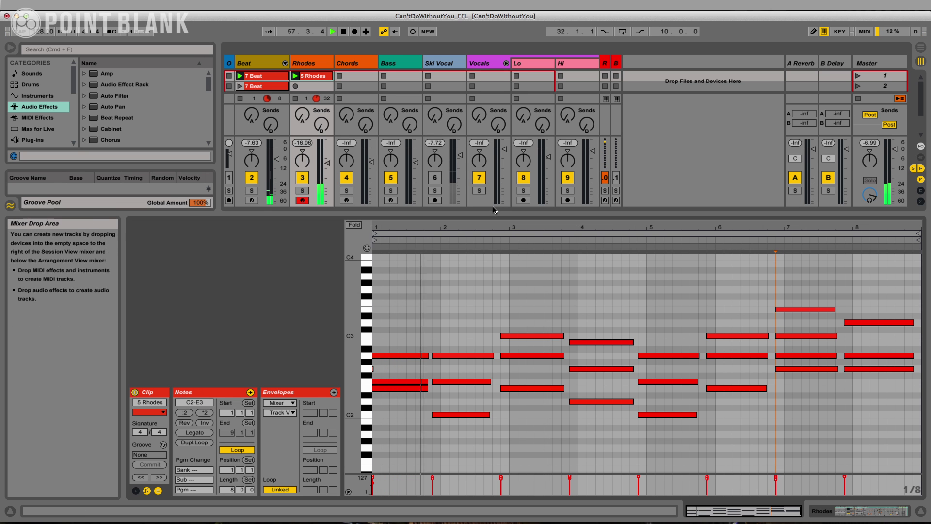
- Shrink the note editor, stop playback, arm the Chords track for recording, and show its device chain
left_click_drag(490, 213, 346, 343)
key("space")
left_click(362, 76)
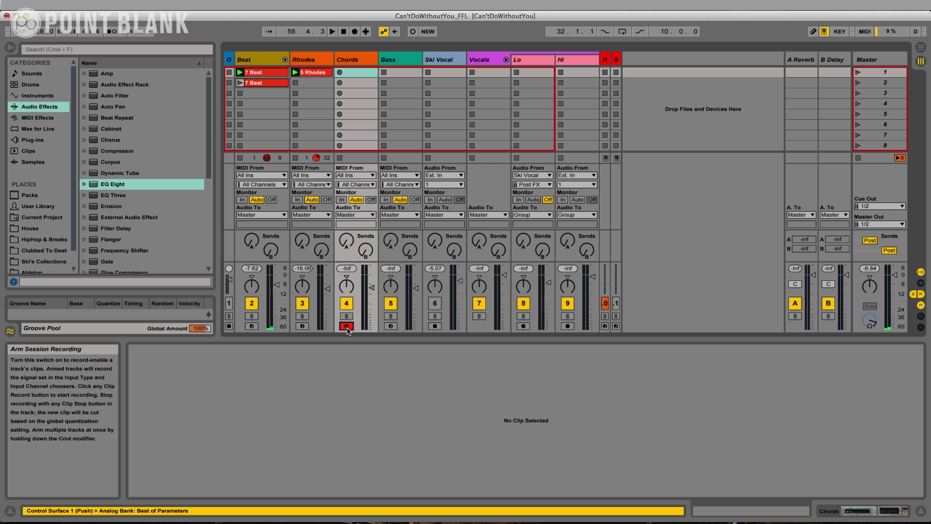
left_click(358, 59)
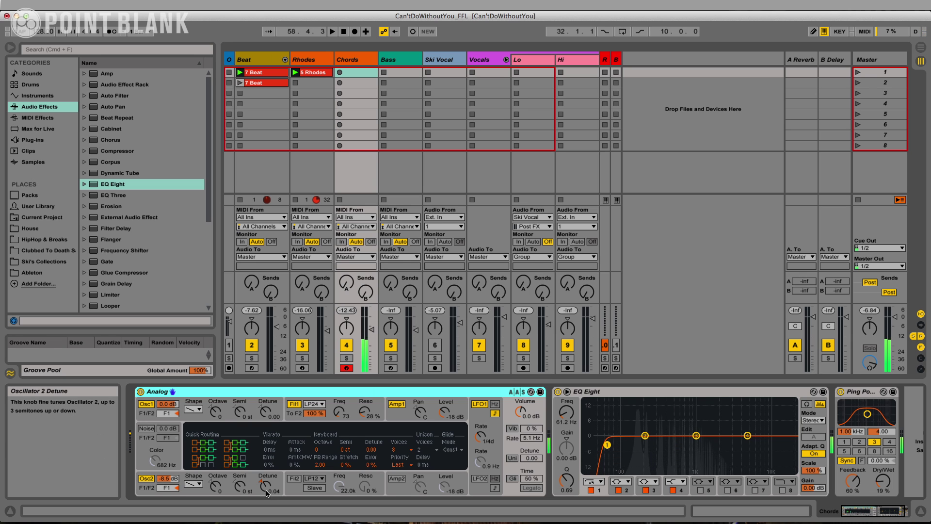
- Show the Analog synth's LFO and Filter 1 settings, and copy the 5 Rhodes clip into the first slot of the Chords track
left_click(476, 421)
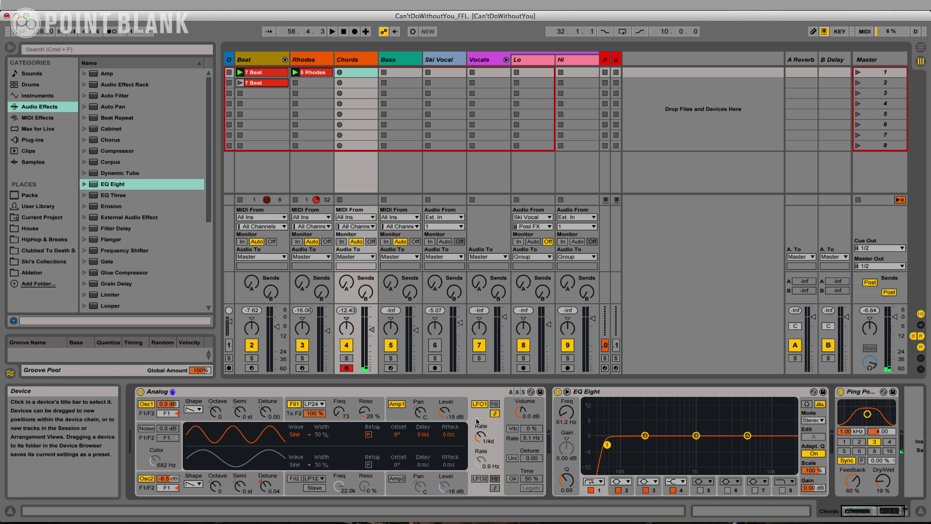
left_click(347, 407)
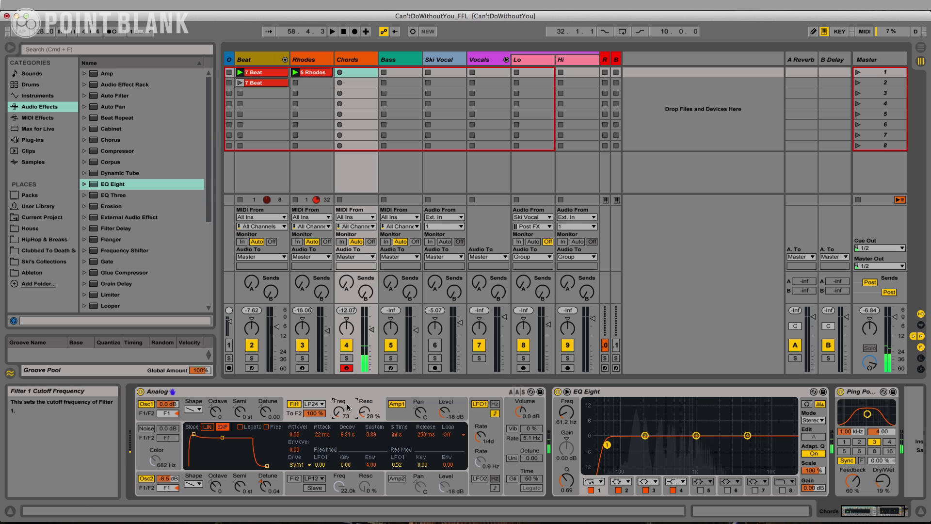
left_click_drag(310, 73, 349, 72)
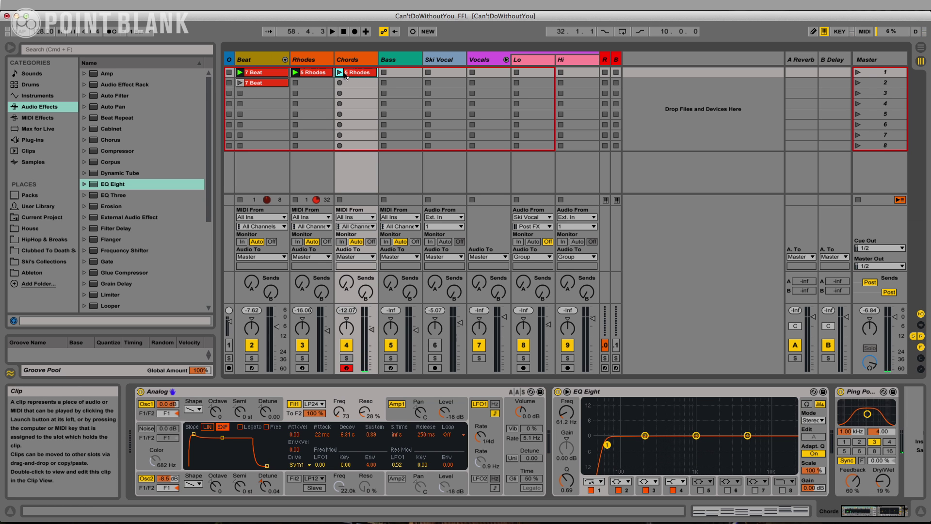
- Play scene 1 with the Beat track muted, and bring the Beat back in during playback
left_click(252, 345)
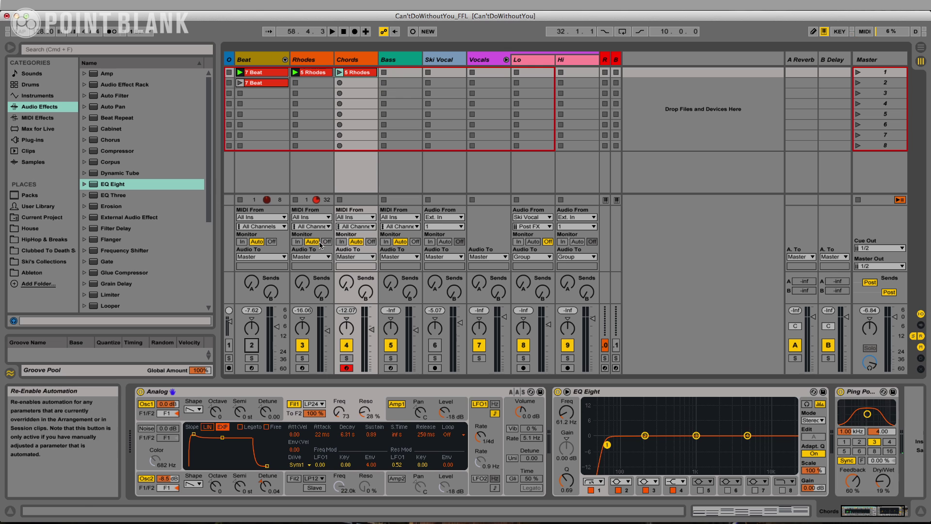
left_click(857, 73)
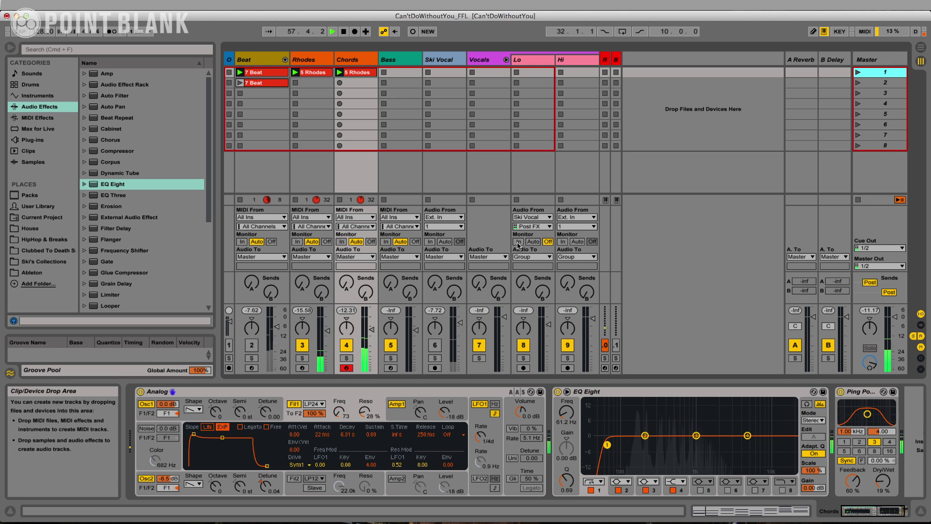
left_click(252, 344)
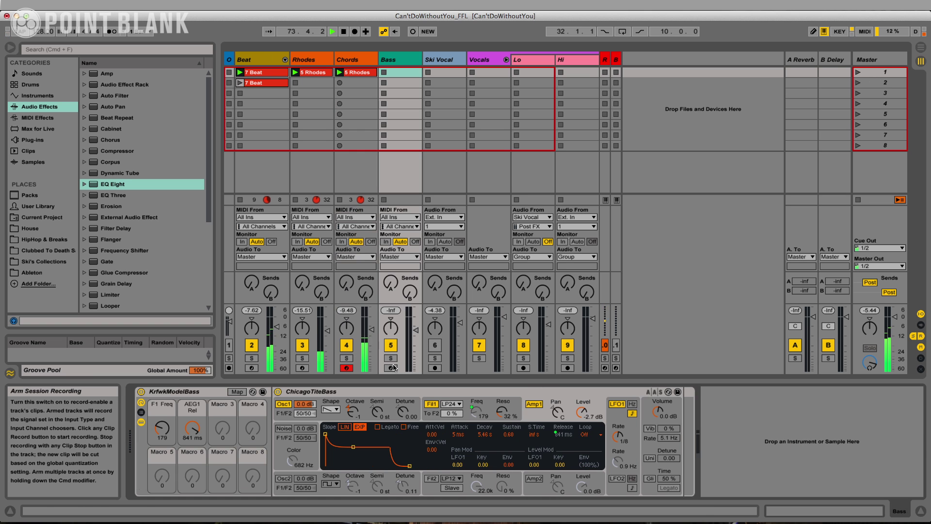
- Arm the Bass track, deactivate the first narrow red track beside Hi, and consult the Chords&Key document before returning to the session
key("Right")
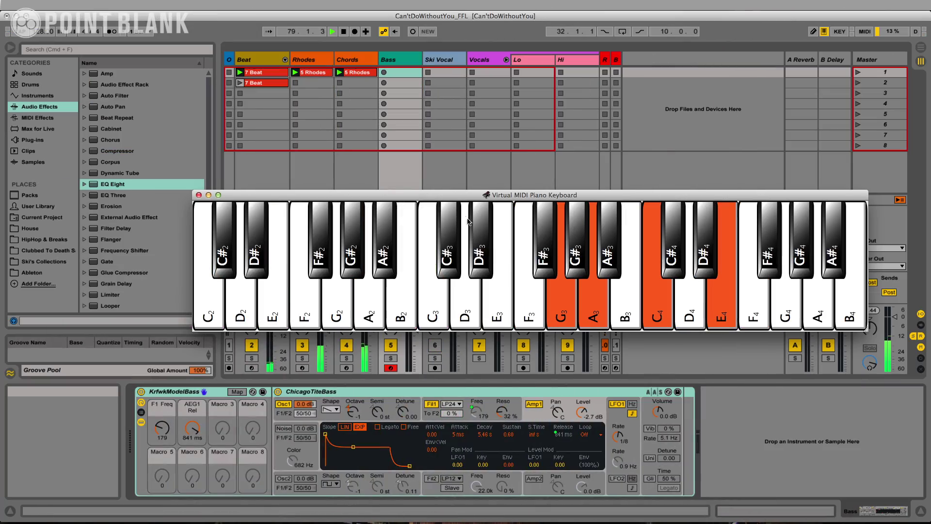
left_click(614, 347)
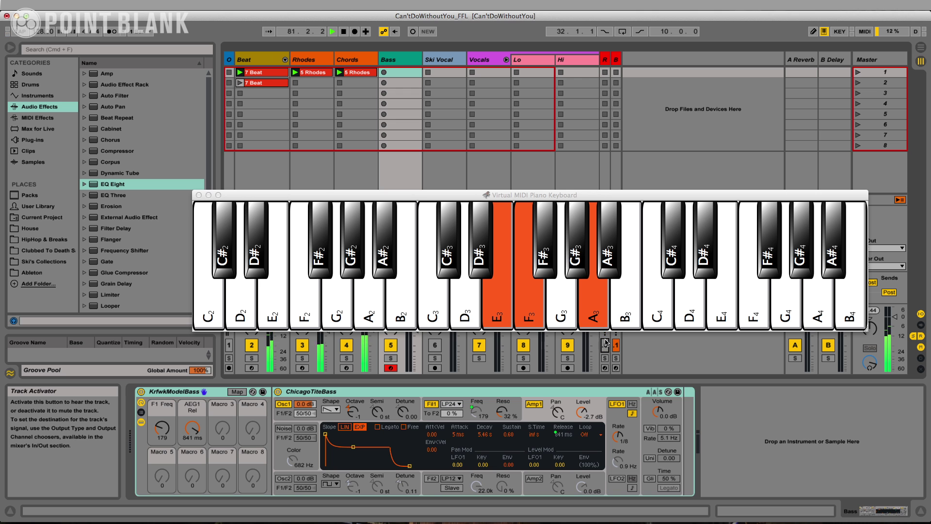
key("ctrl+Right")
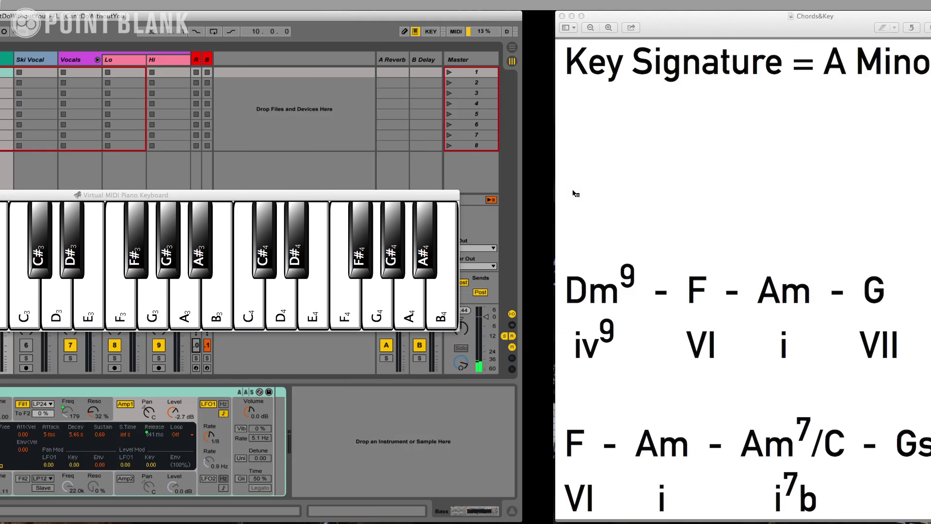
key("ctrl+Left")
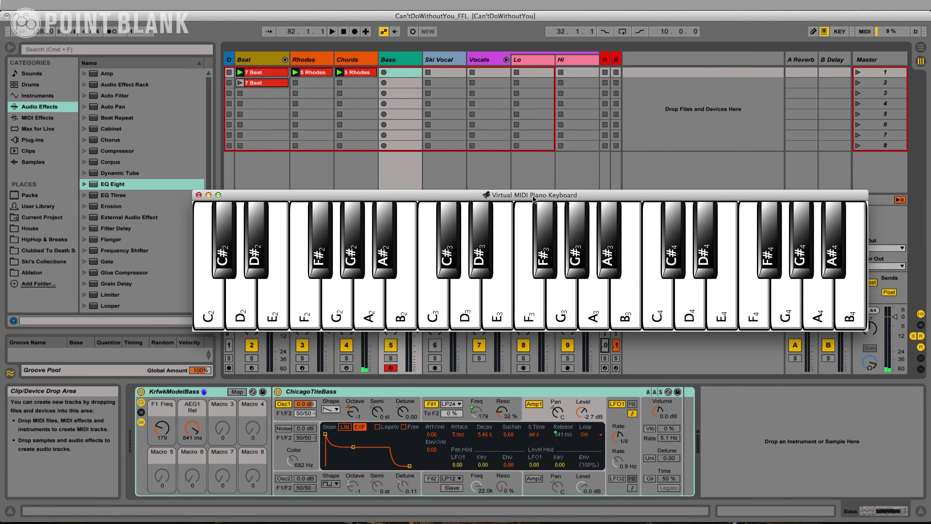
- Duplicate the Rhodes, Chords and Bass clips from the first scene into the second scene and launch scene 2
left_click_drag(928, 196, 357, 99)
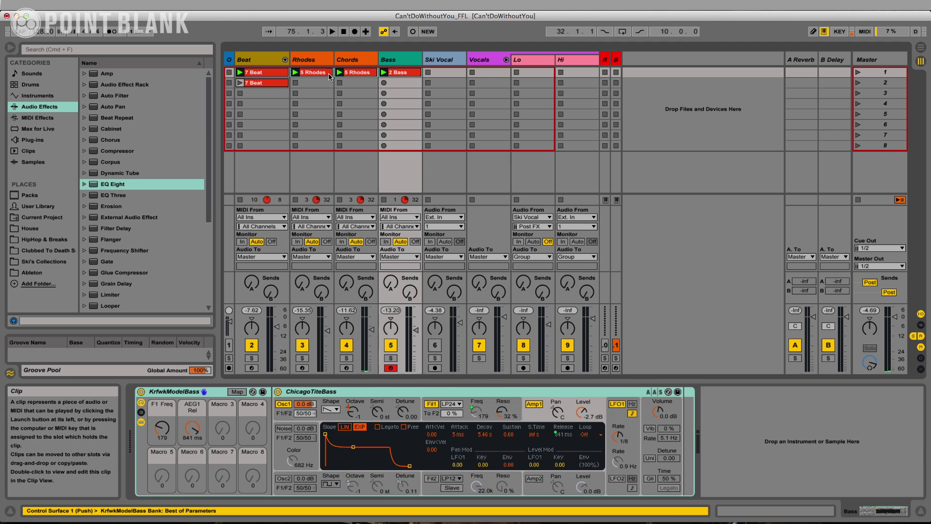
left_click_drag(308, 85, 310, 87)
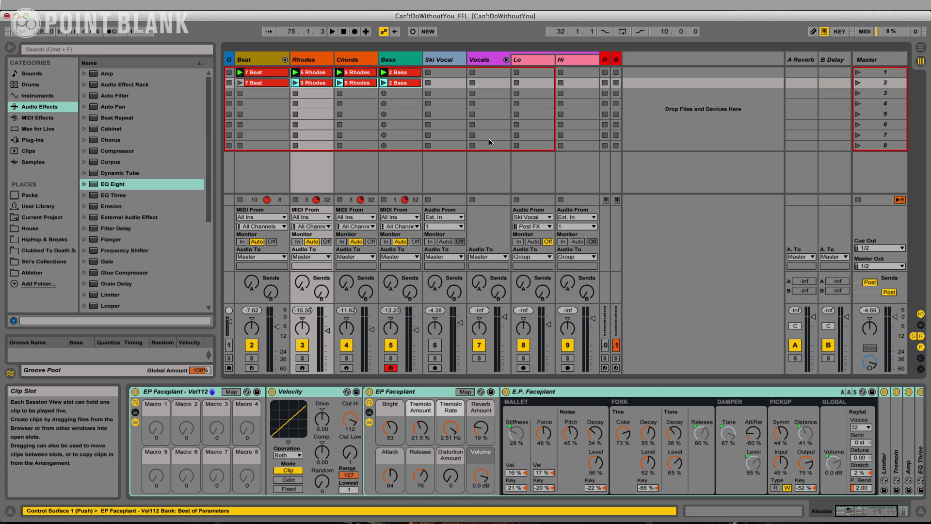
left_click(857, 85)
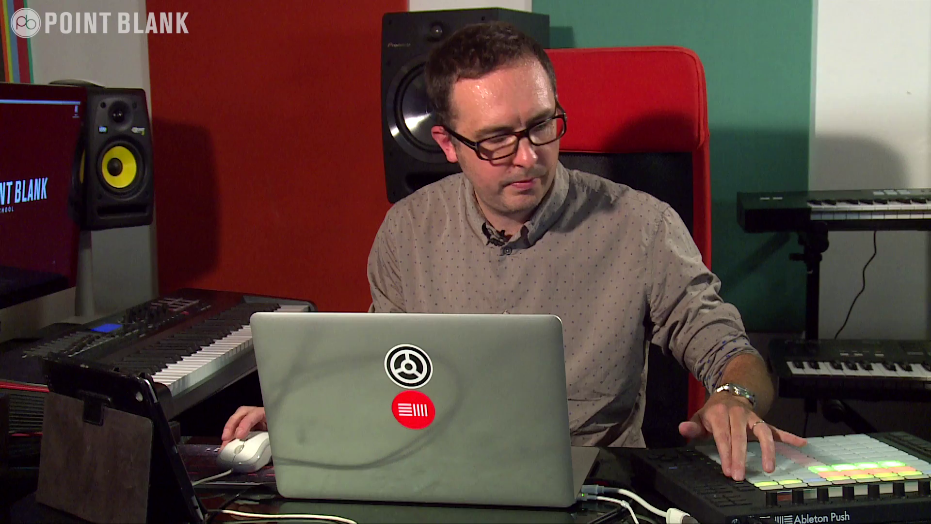
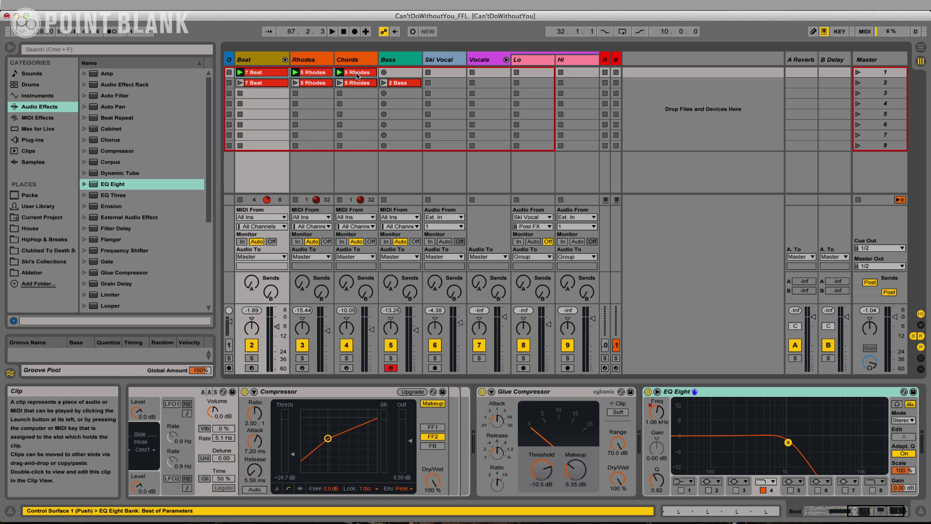
- Copy the first-scene Beat, Rhodes and Chords clips into the Arrangement at bar 17 and return playback to the Arrangement
left_click(357, 76)
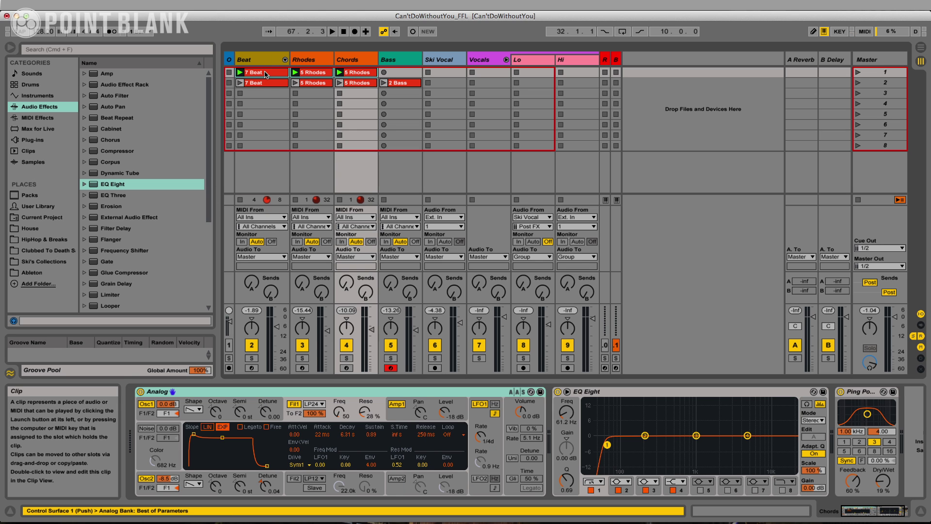
key("Tab")
left_click(279, 142)
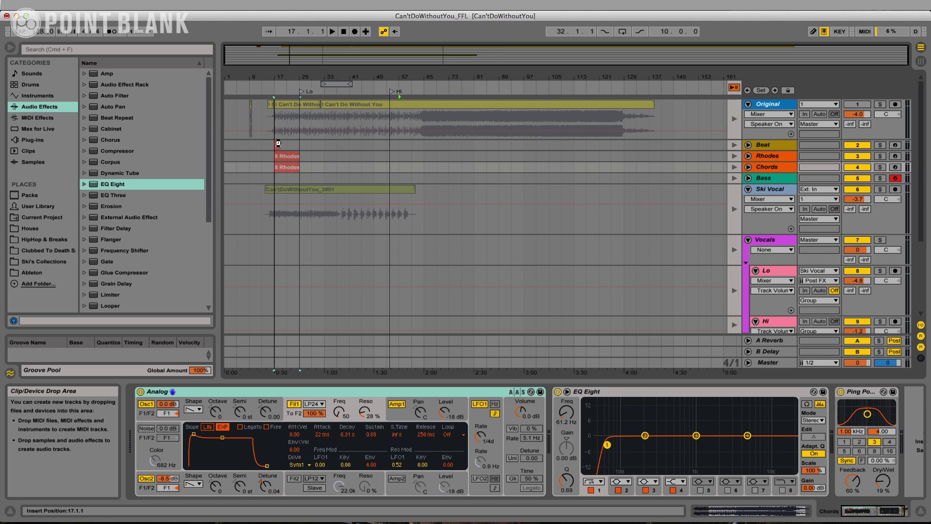
left_click(278, 144)
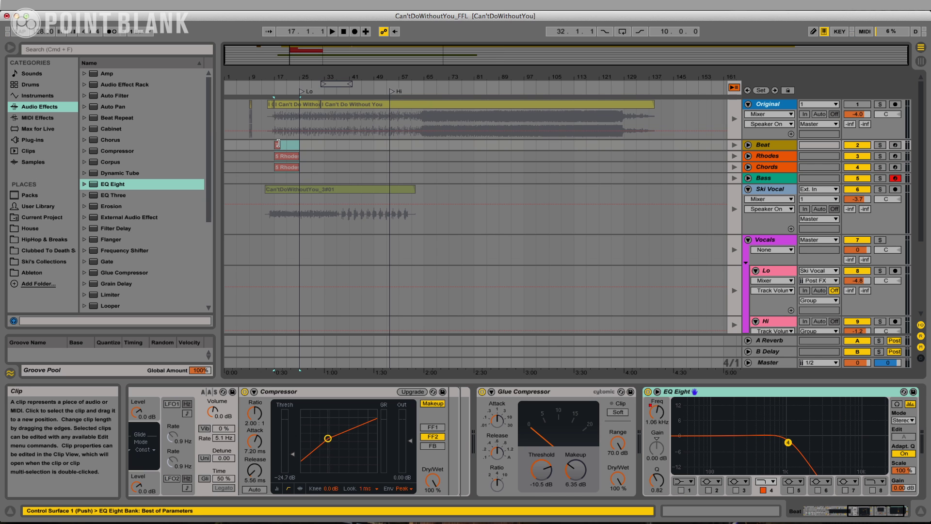
left_click(733, 88)
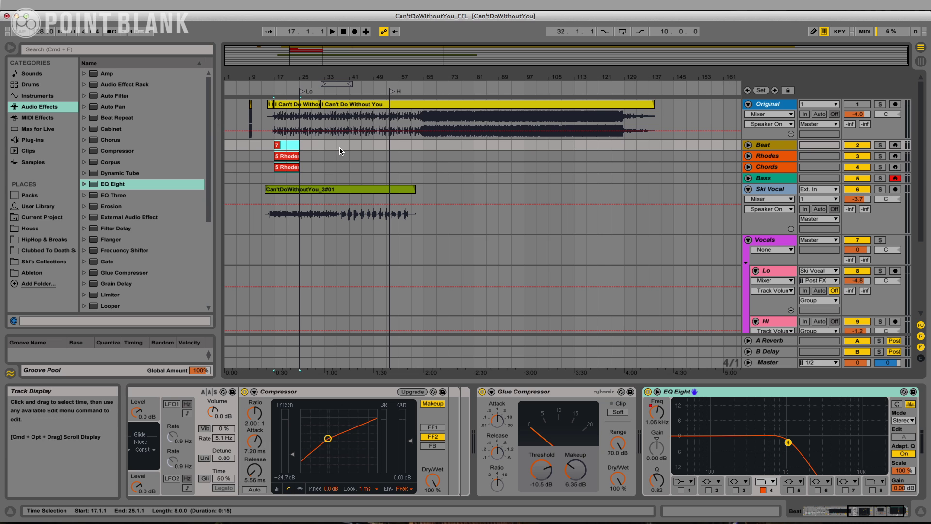
- Duplicate the two-bar Beat clip three times to fill bars 17 to 25 of the Arrangement
left_click(278, 147)
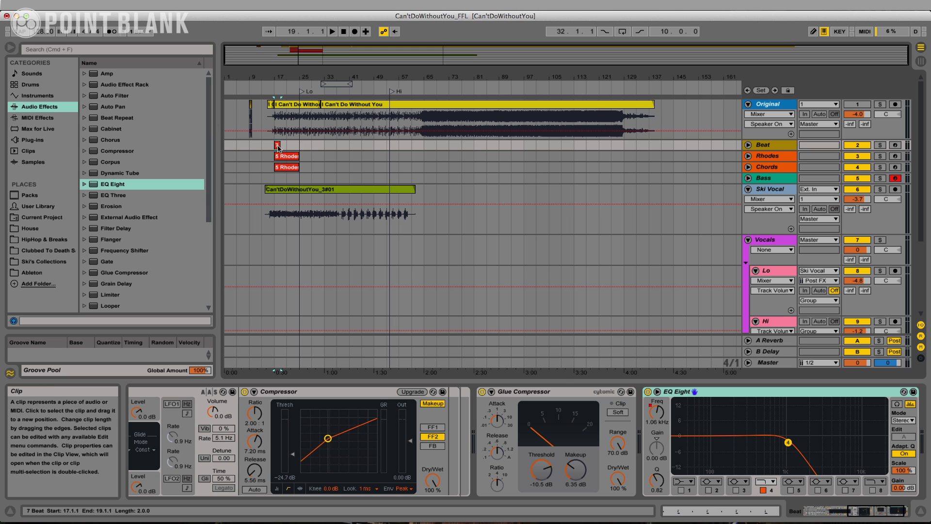
key("super+d")
key("super+d")
key("super+d")
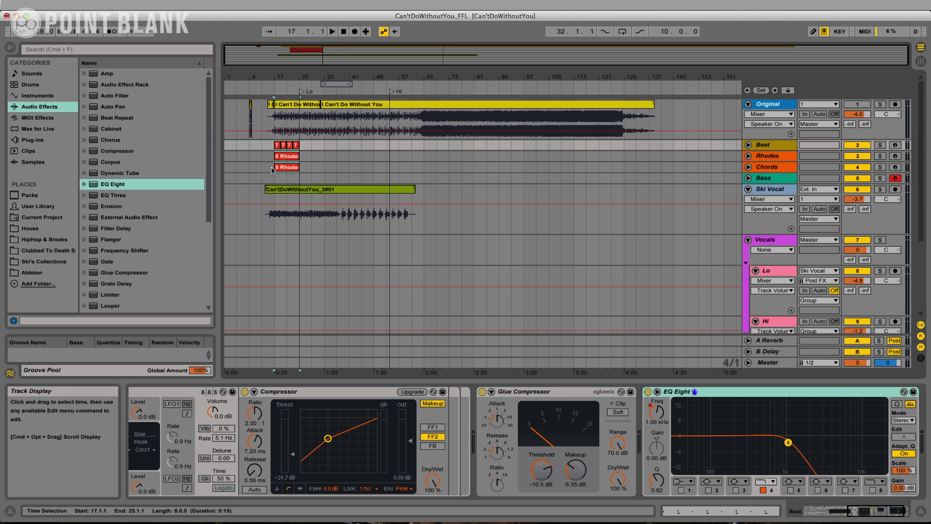
- Repeat the eight-bar Beat, Rhodes and Chords section five times up to bar 65, and play the Arrangement from bar 17
key("super+d")
key("super+d")
key("super+d")
key("super+d")
key("super+d")
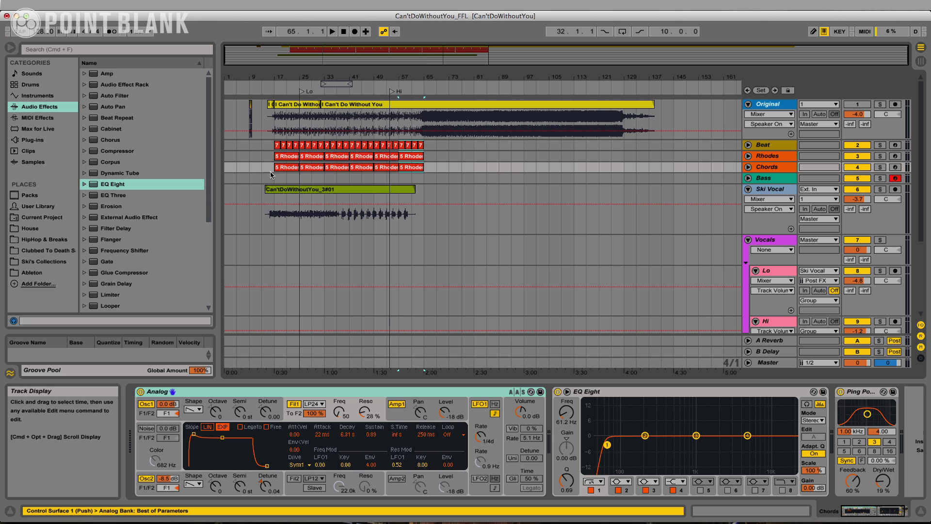
left_click(274, 180)
key("space")
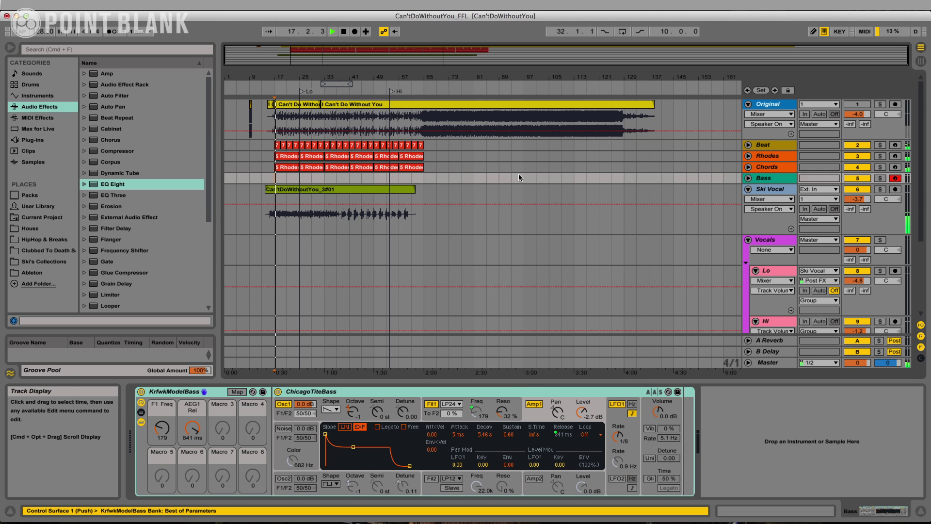
- Show the Ski Vocal track's Melodyne editor and play the vocal from bar 21
left_click(768, 189)
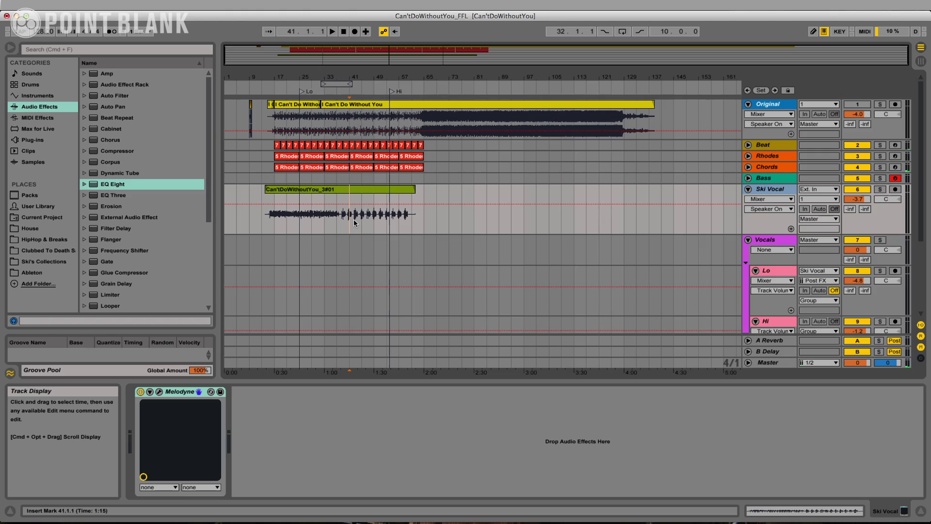
key("space")
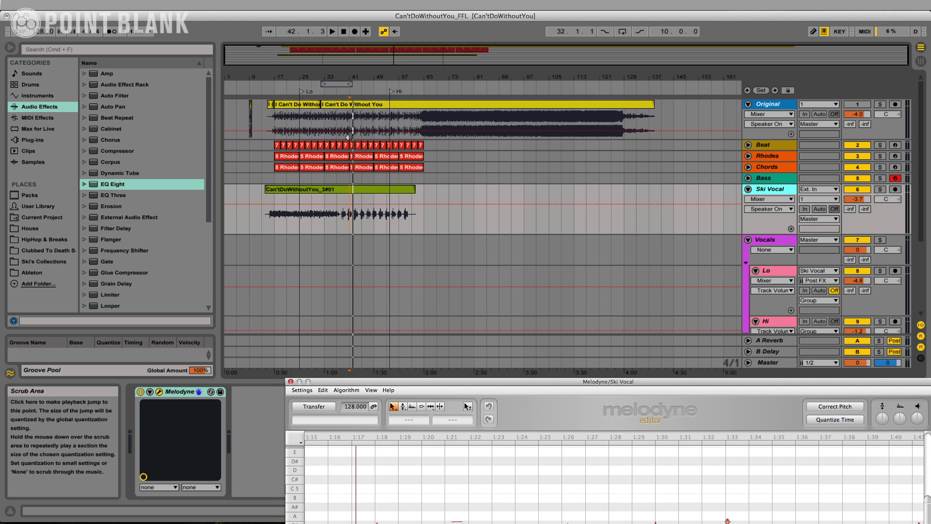
left_click(285, 219)
key("space")
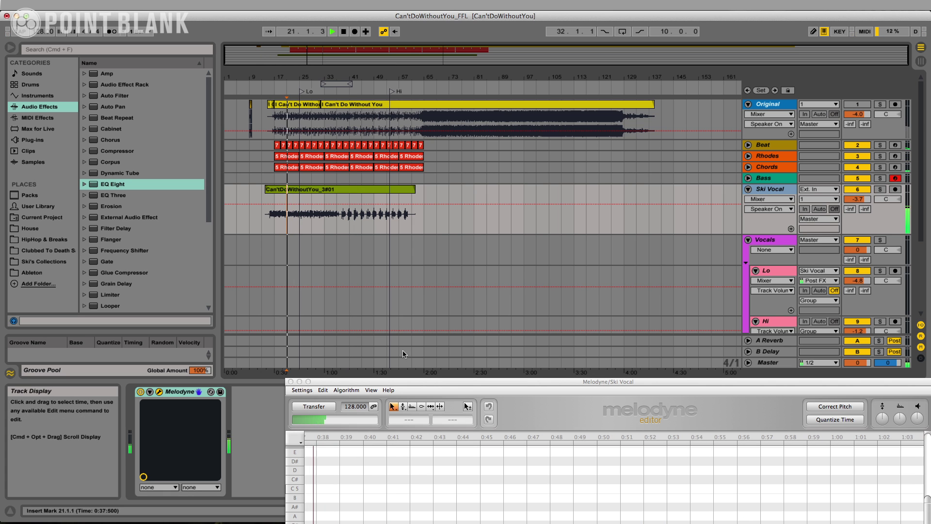
- Position the Melodyne window to show the vocal notes from 0:43, and play the Arrangement from bar 25
left_click_drag(417, 380, 268, 31)
left_click_drag(349, 469, 388, 470)
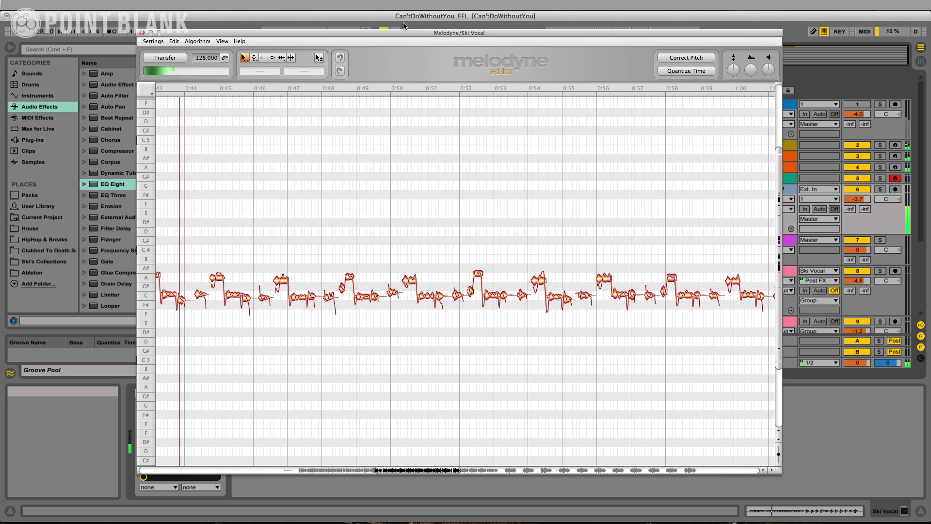
left_click_drag(403, 33, 413, 182)
key("space")
key("space")
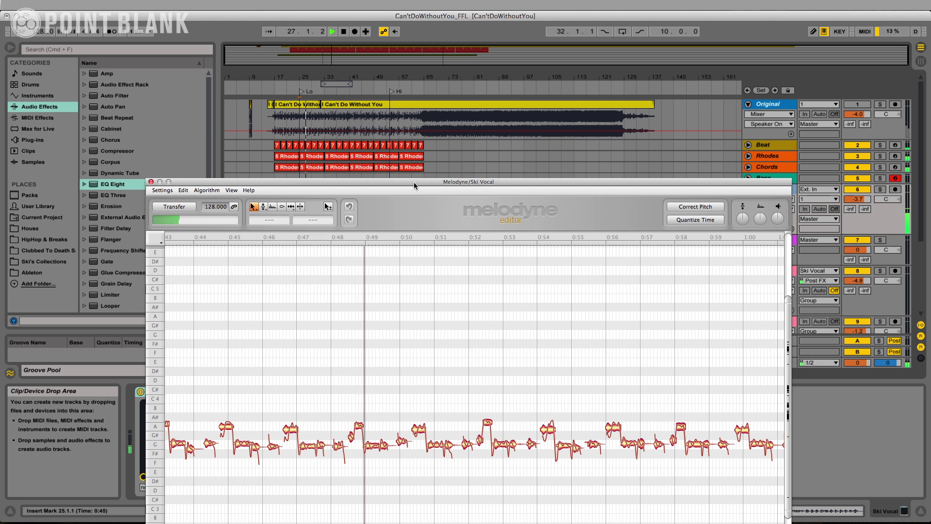
left_click_drag(414, 182, 415, 39)
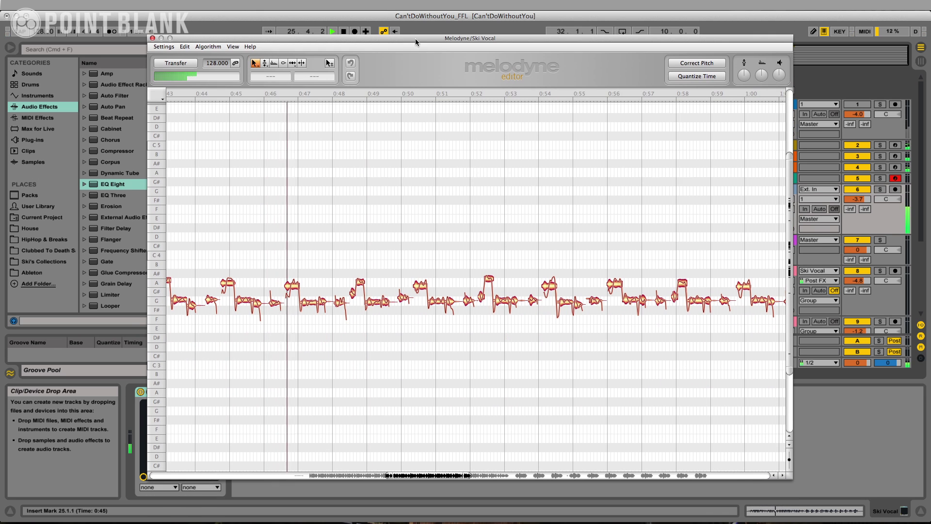
- Examine the vocal notes between 0:43 and 0:52 close up in Melodyne while replaying the phrase from bar 25
key("space")
left_click_drag(788, 154, 789, 233)
left_click_drag(789, 372, 775, 318)
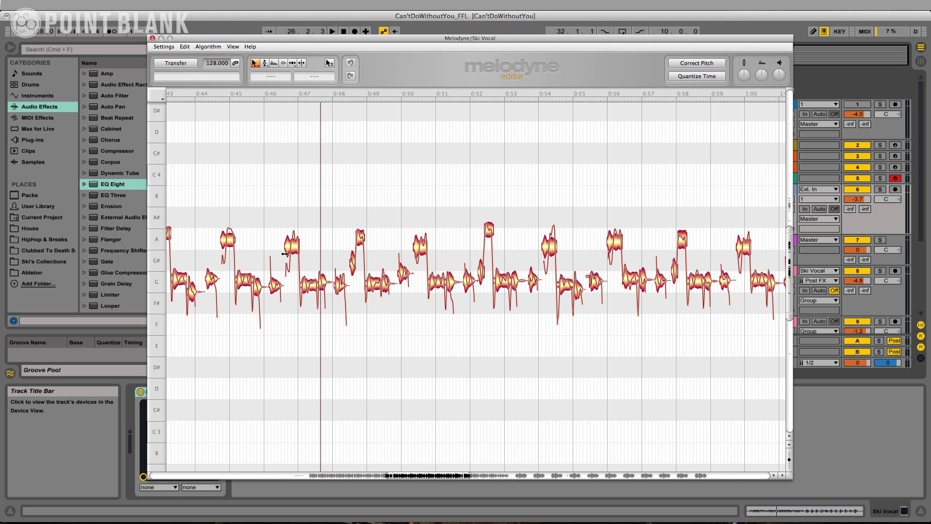
key("space")
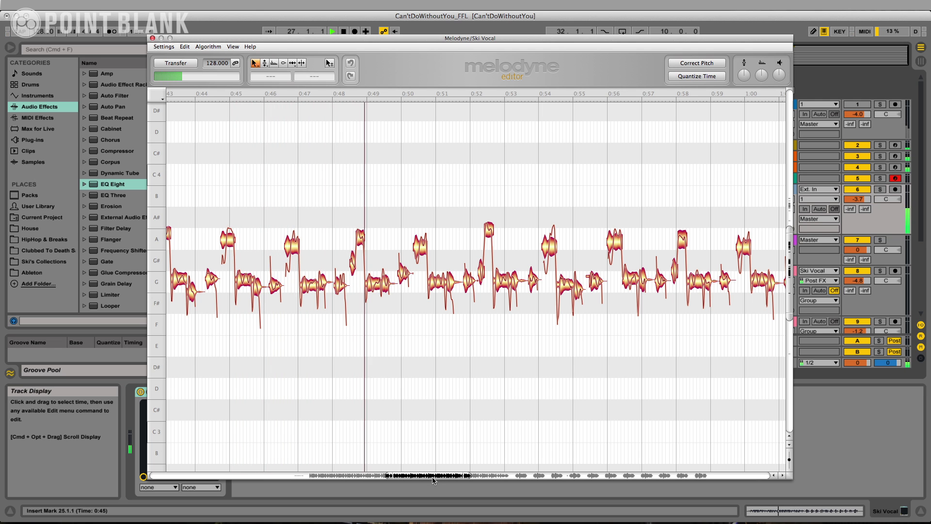
key("space")
scroll(433, 480, "up", 3)
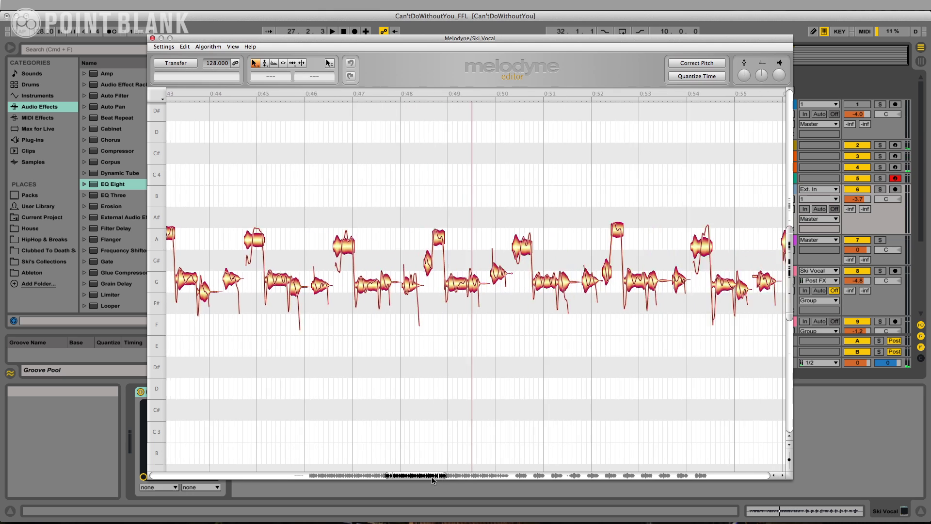
scroll(433, 480, "up", 2)
key("space")
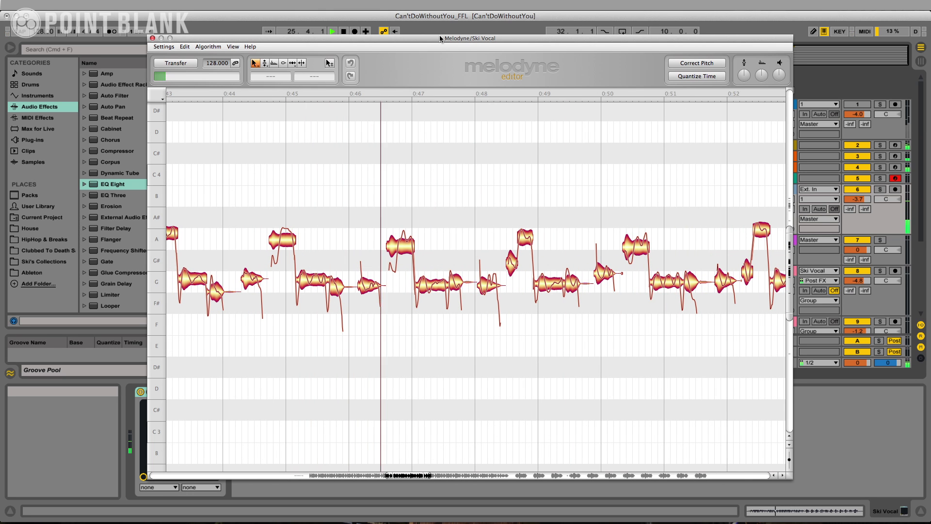
key("space")
key("space")
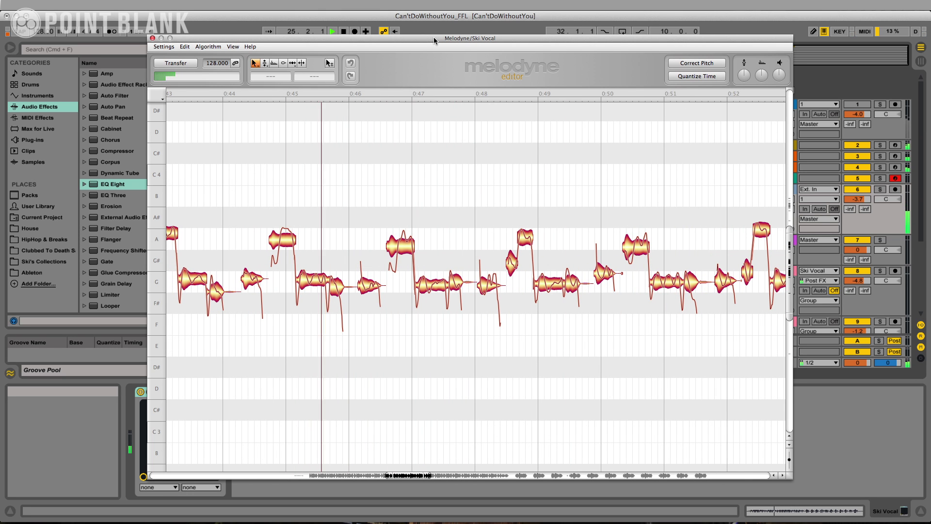
key("space")
- Use the Pitch tool to center the note before 0:47 on A and the two G notes around it on G 3
left_click(265, 64)
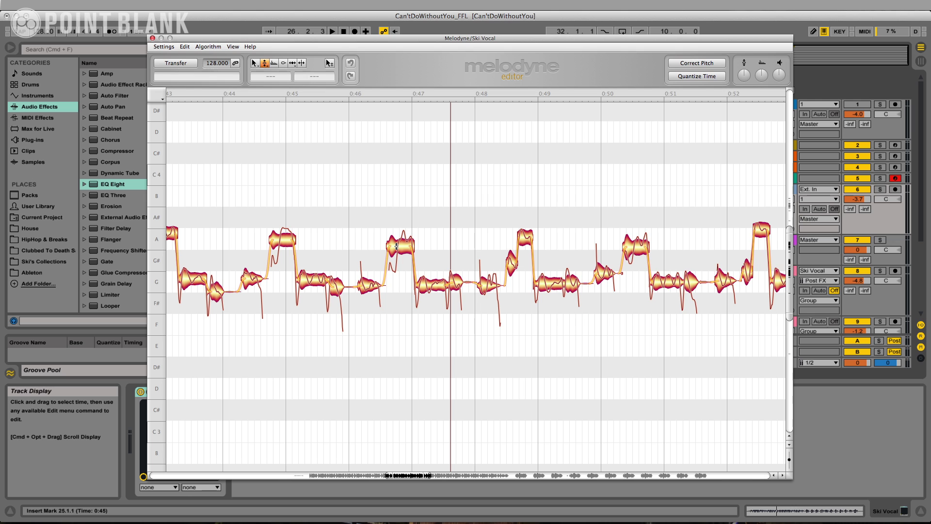
left_click_drag(396, 245, 398, 267)
left_click(364, 288)
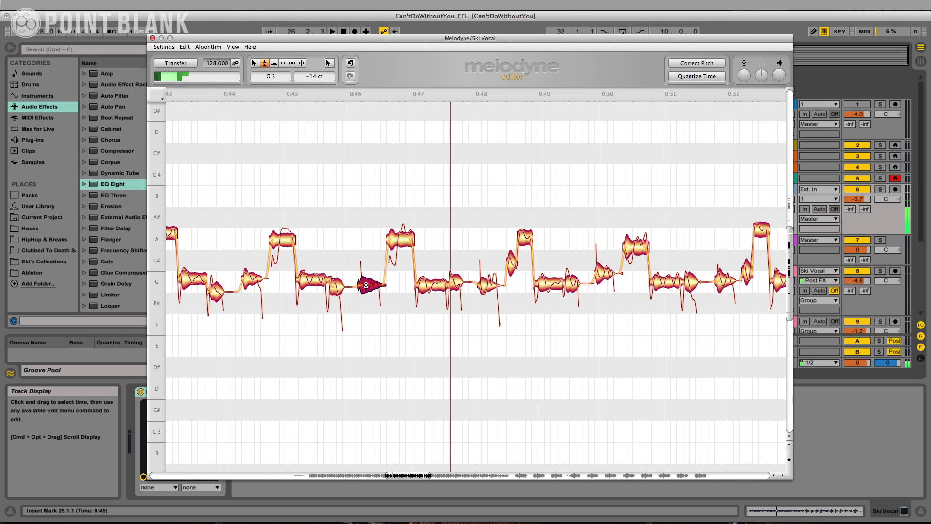
left_click(433, 282)
left_click_drag(432, 282, 433, 280)
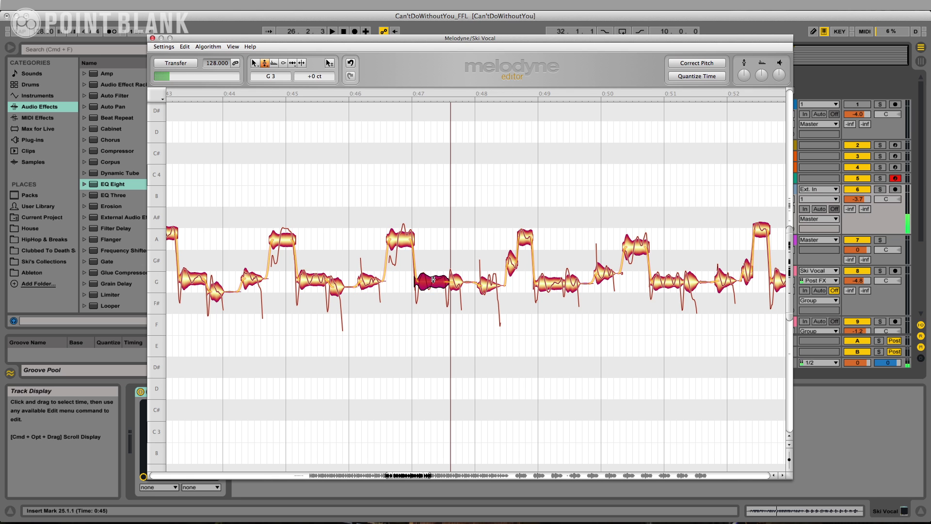
- Replay the Arrangement from bar 25 to hear the pitch-corrected vocal phrase
key("space")
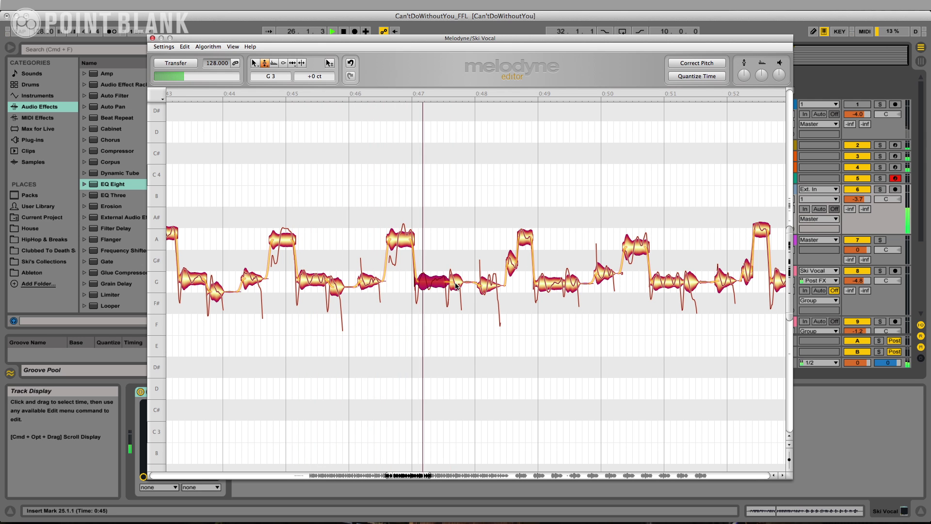
key("space")
key("space")
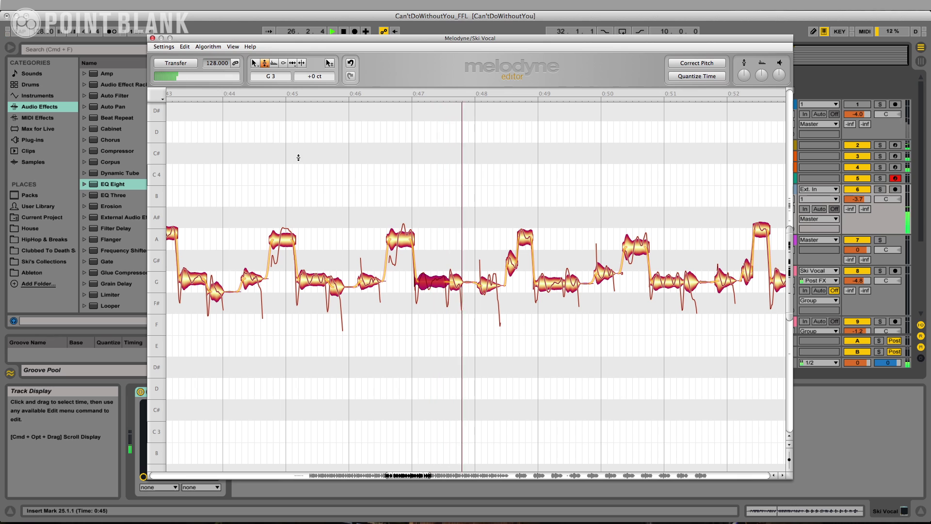
key("space")
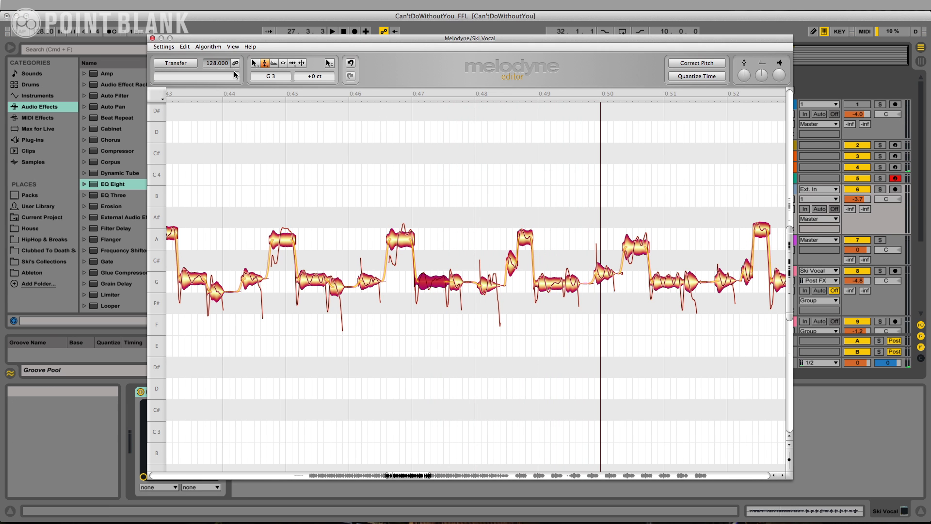
- Set the pitch drift of the four vocal notes between 0:46 and 0:48 to about 96, 84, 70 and 79%, and replay the phrase
left_click(265, 63)
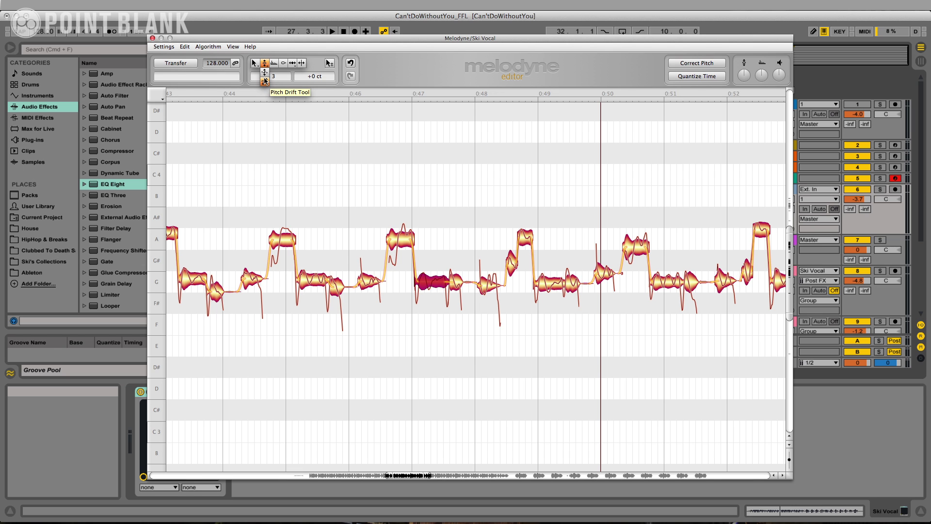
left_click(265, 81)
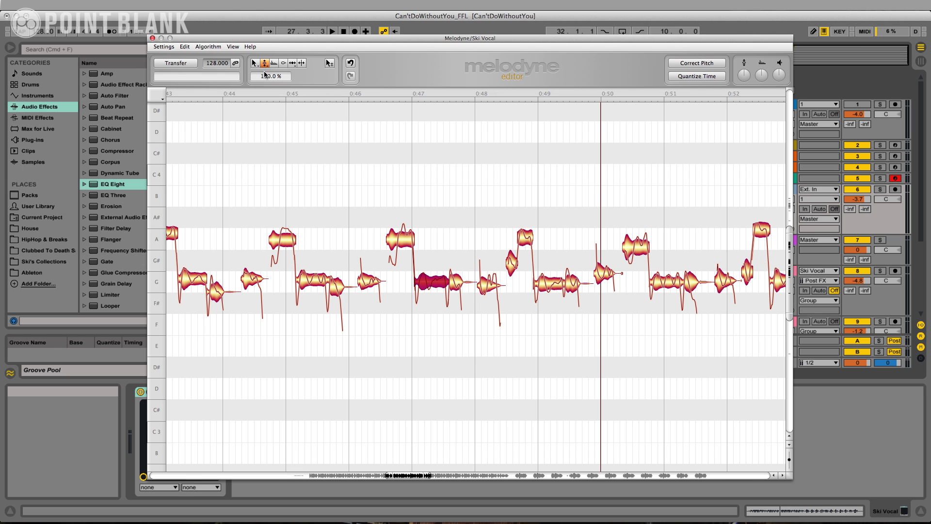
left_click(363, 280)
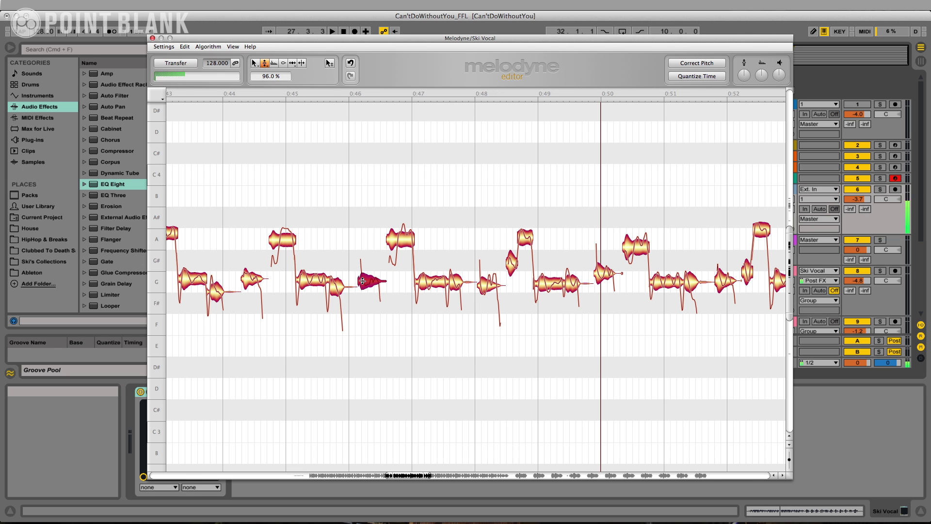
left_click(398, 239)
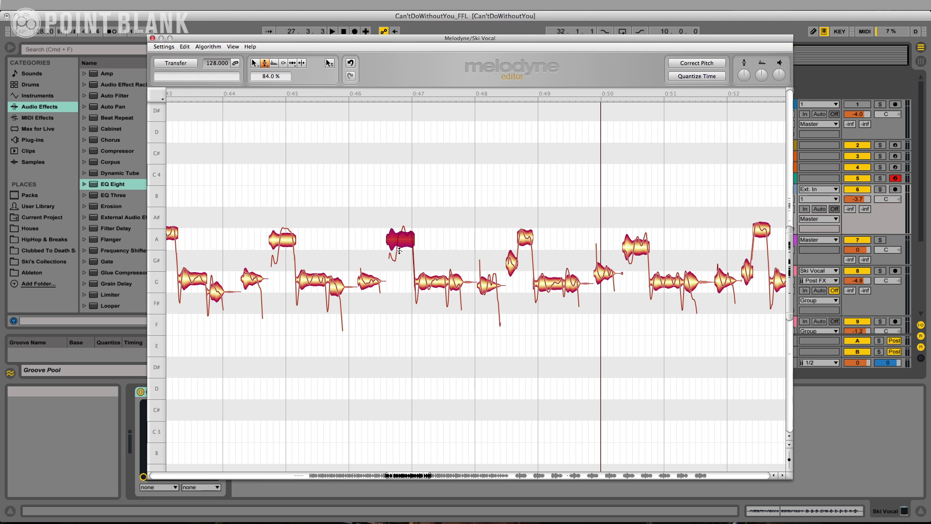
left_click(438, 283)
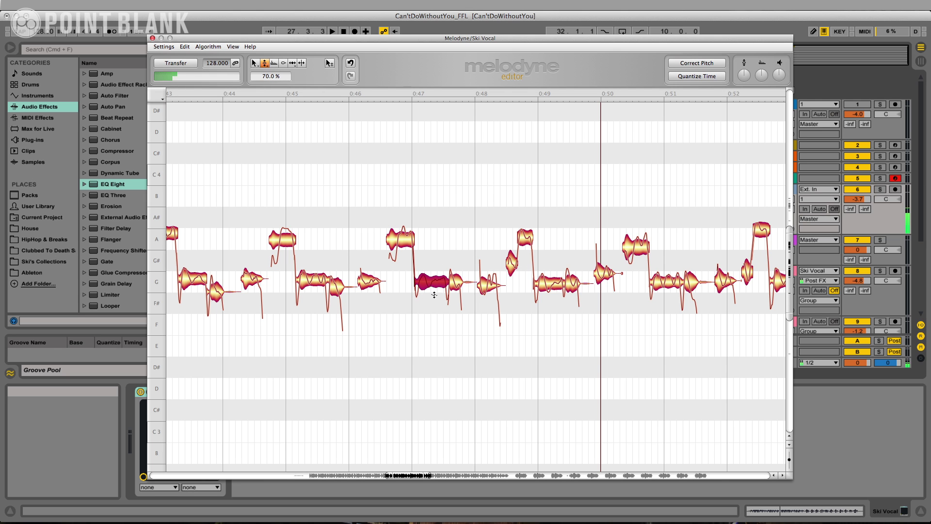
left_click(455, 285)
key("space")
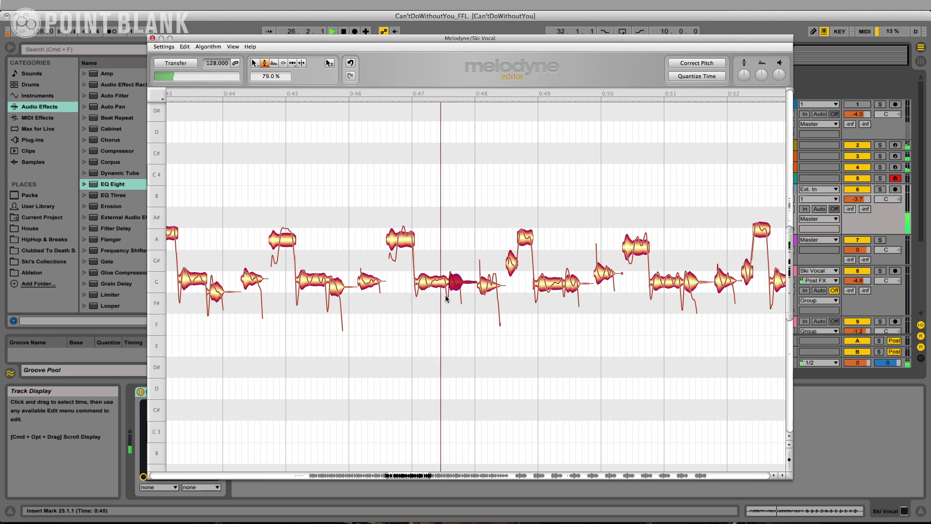
key("space")
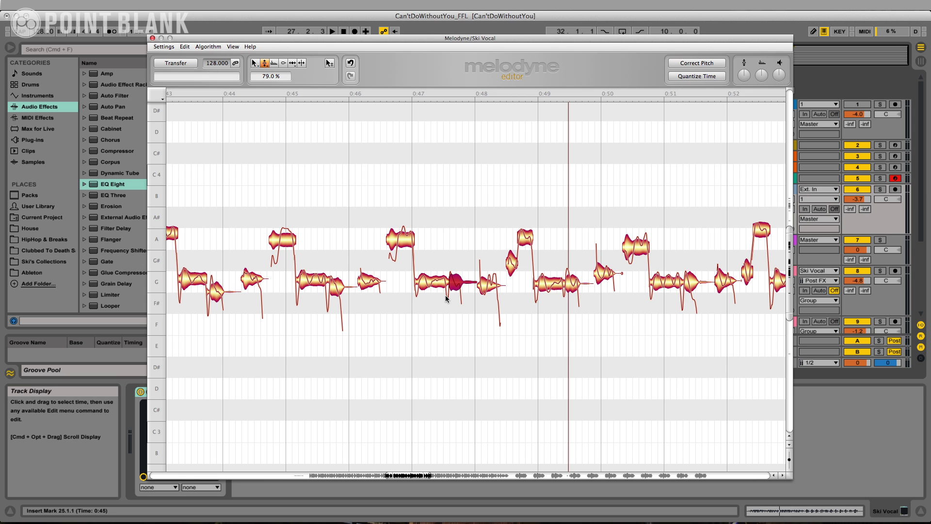
- With the Formant tool, select the vocal notes from 0:44 to 0:51, lower their formants to -585 ct during playback, and deselect them
left_click(275, 63)
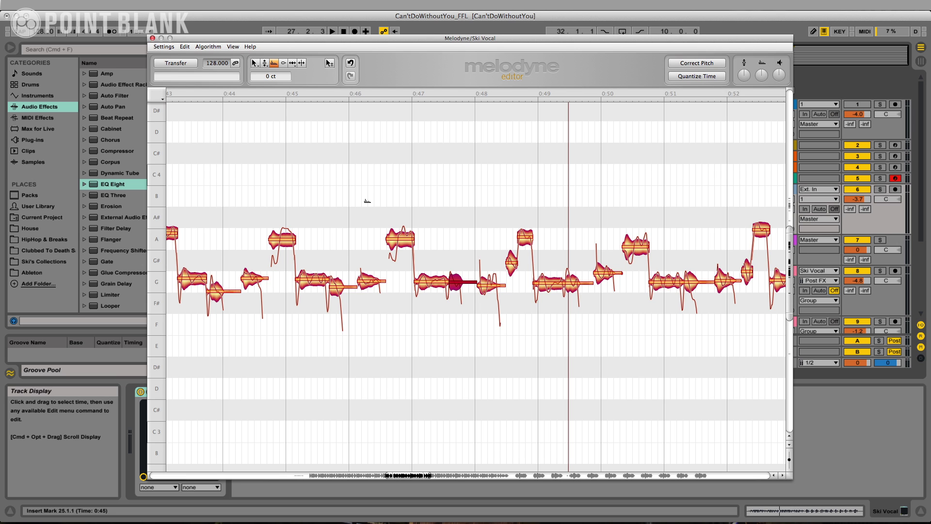
key("space")
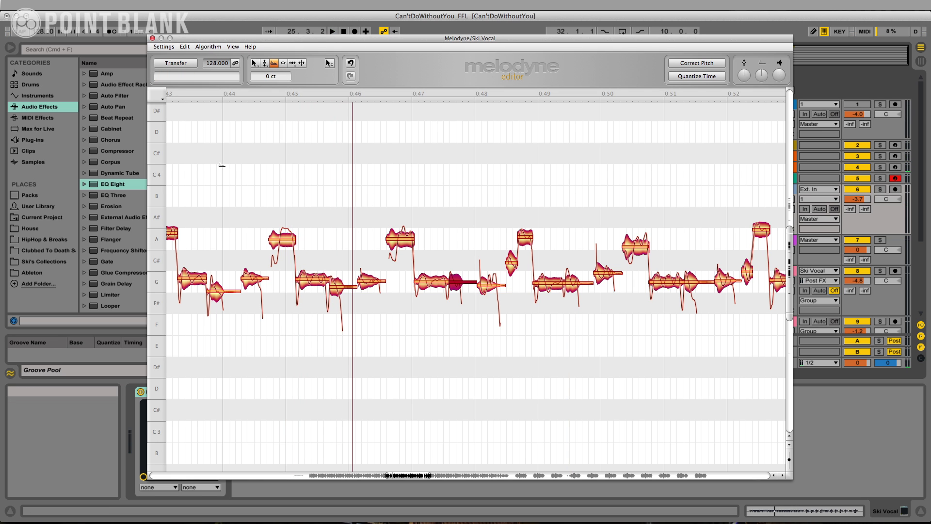
left_click_drag(214, 151, 679, 381)
key("space")
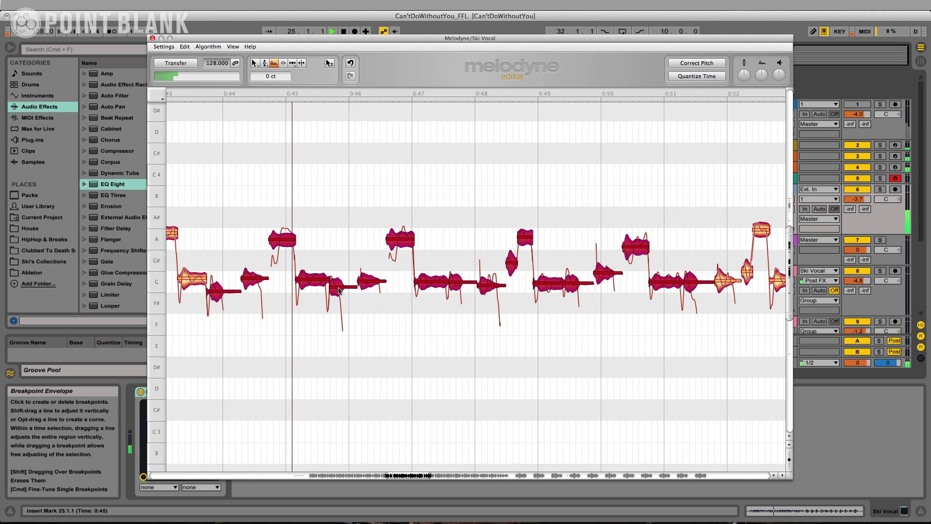
left_click_drag(338, 288, 341, 411)
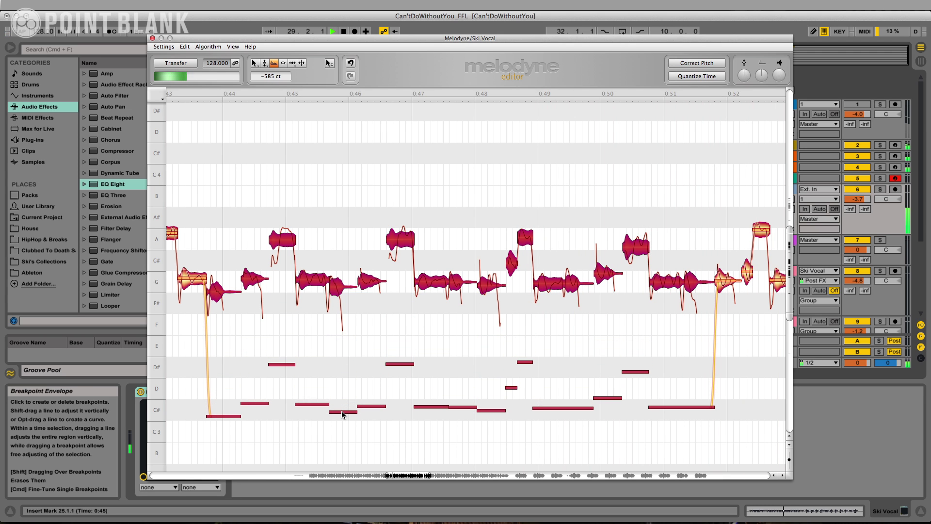
key("Escape")
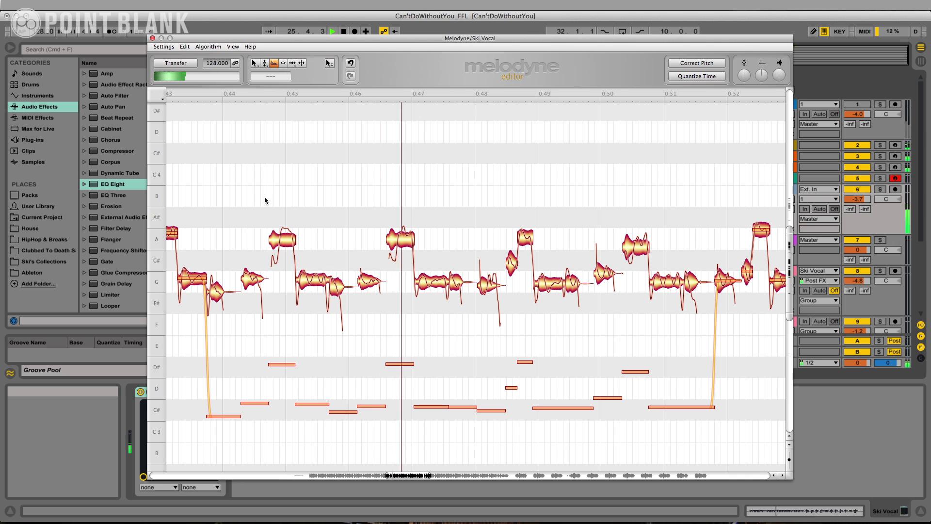
- Reselect the formant-shifted vocal notes from 0:44 to 0:51 and set their formant shift to -324 ct
mouse_move(206, 168)
left_mouse_down()
mouse_move(378, 368)
mouse_move(684, 429)
left_mouse_up()
left_click(399, 345)
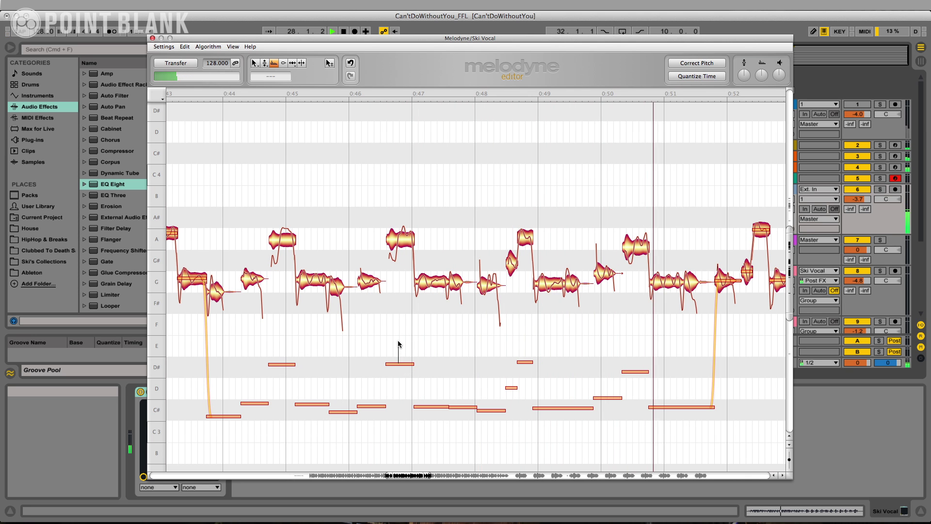
left_click_drag(238, 181, 701, 442)
left_click_drag(438, 282, 435, 243)
left_click_drag(431, 282, 434, 269)
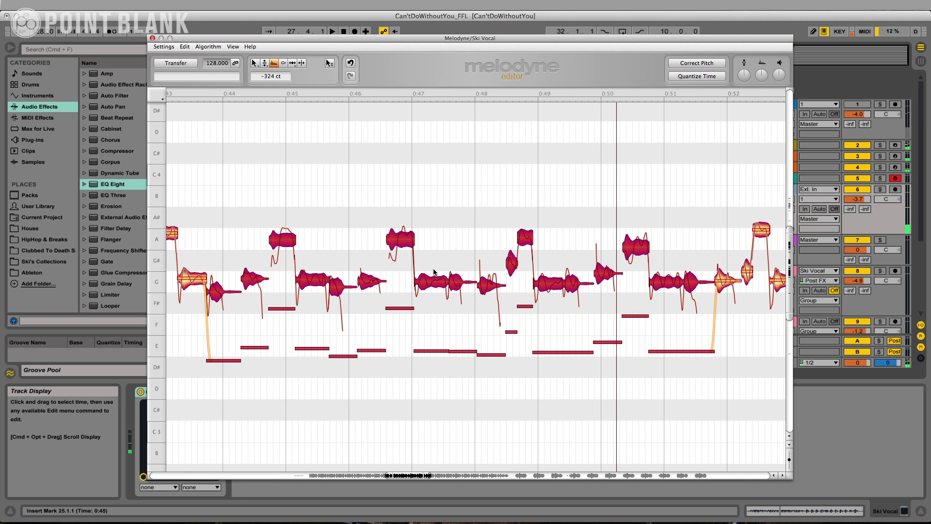
- Play the Arrangement from the Hi marker at bar 54 and reposition the Melodyne window to show the vocal notes from 1:38 to 1:46
left_click(153, 38)
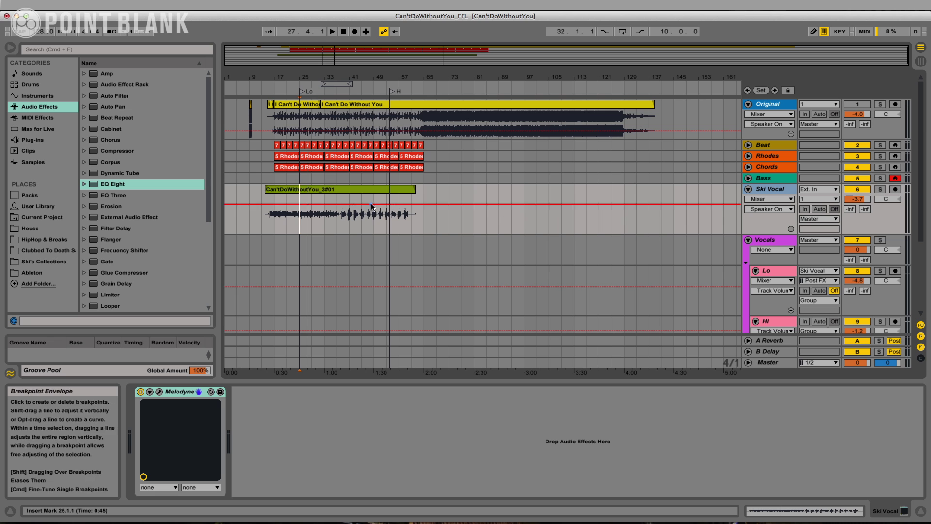
left_click(390, 229)
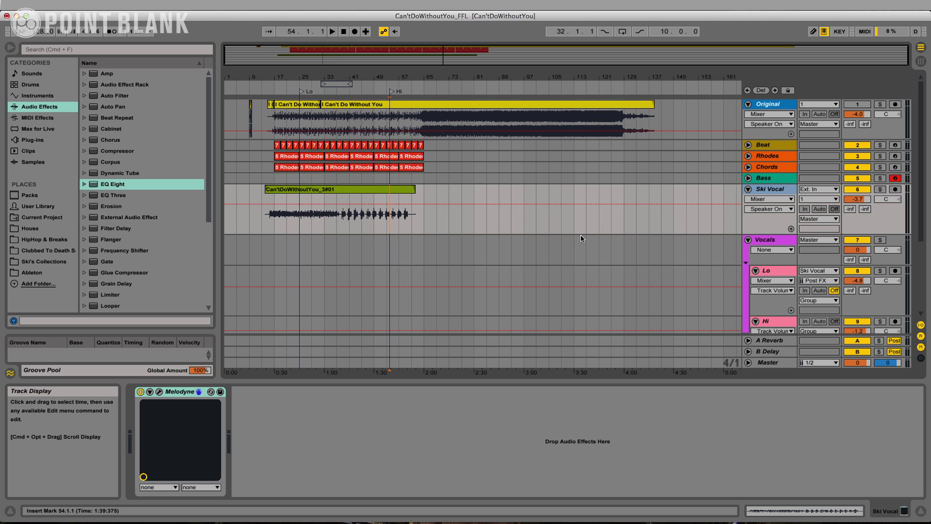
left_click(159, 392)
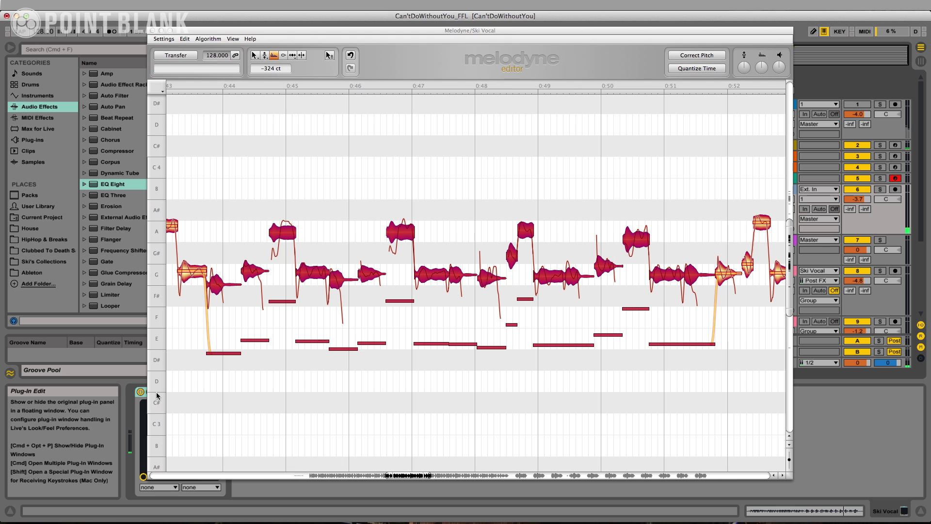
key("space")
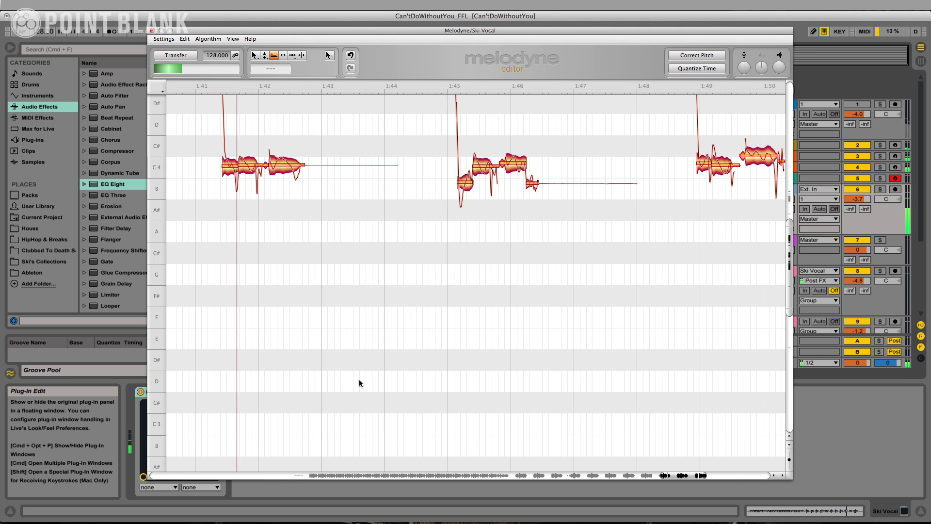
left_click_drag(684, 475, 665, 474)
scroll(572, 367, "up", 5)
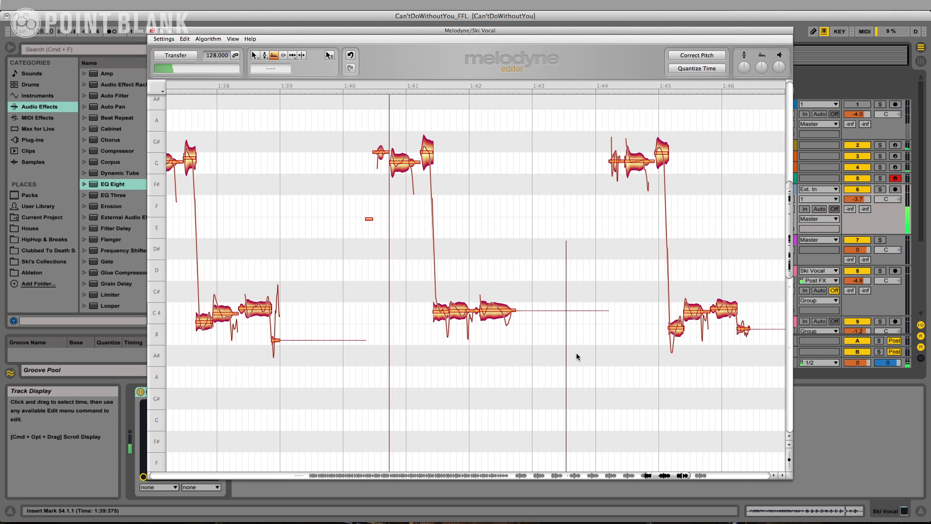
left_click_drag(460, 31, 445, 80)
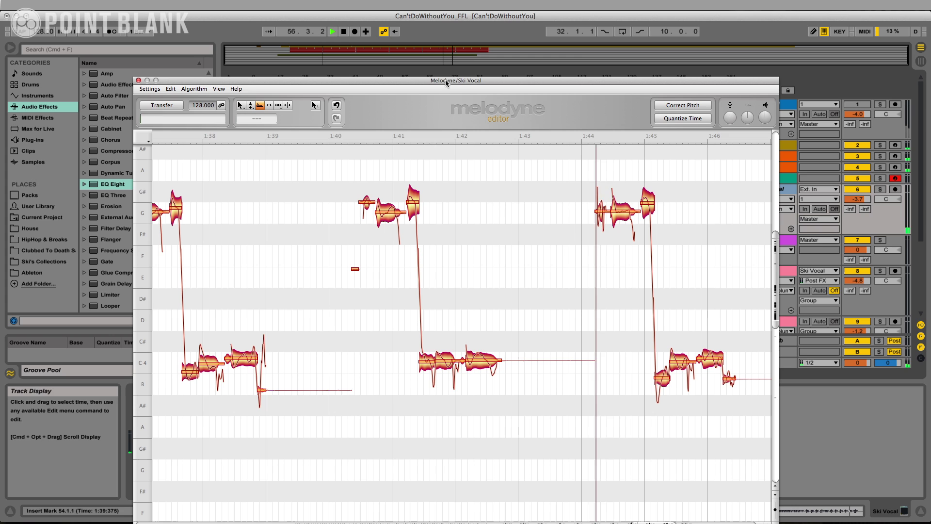
- Use the Pitch tool to tune the vocal notes between 1:40 and 1:43 closer to G 4 and C 4, and replay the phrase
left_click(251, 106)
left_click(385, 216)
left_click(367, 210)
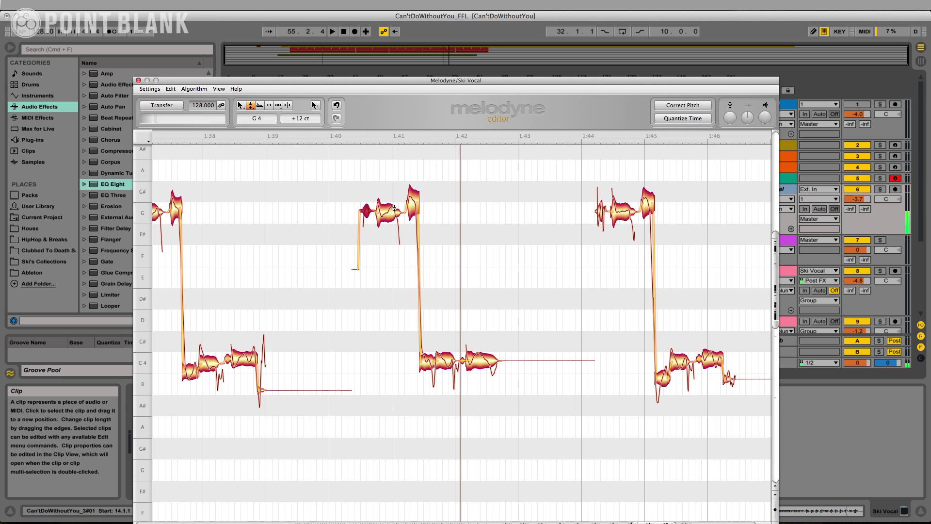
left_click(415, 204)
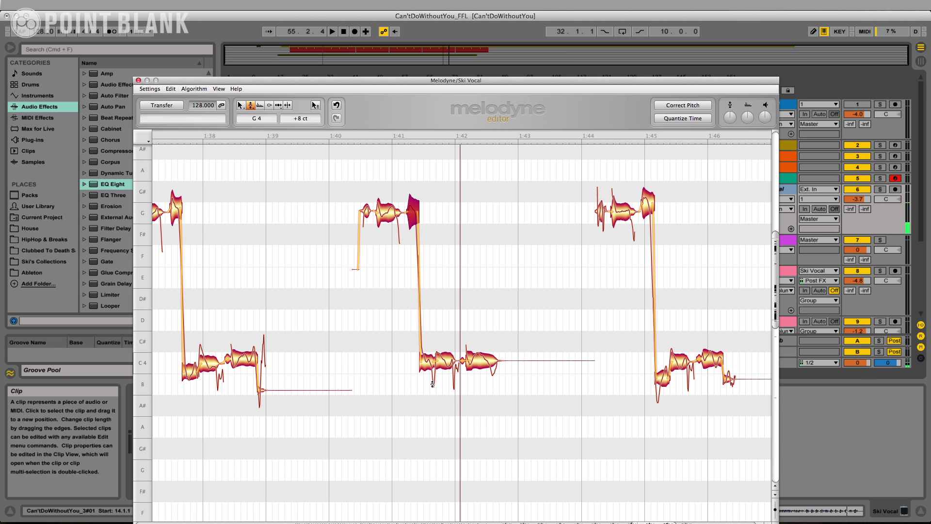
left_click(427, 362)
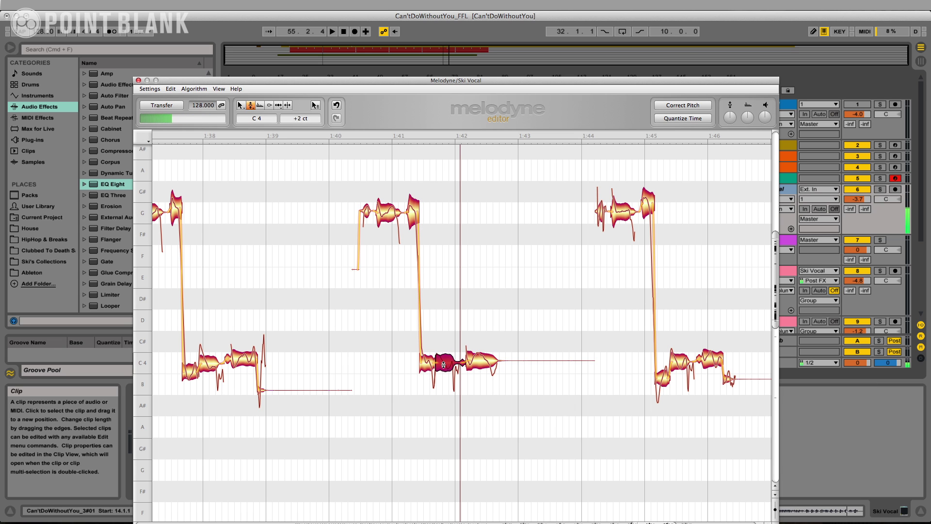
left_click(475, 364)
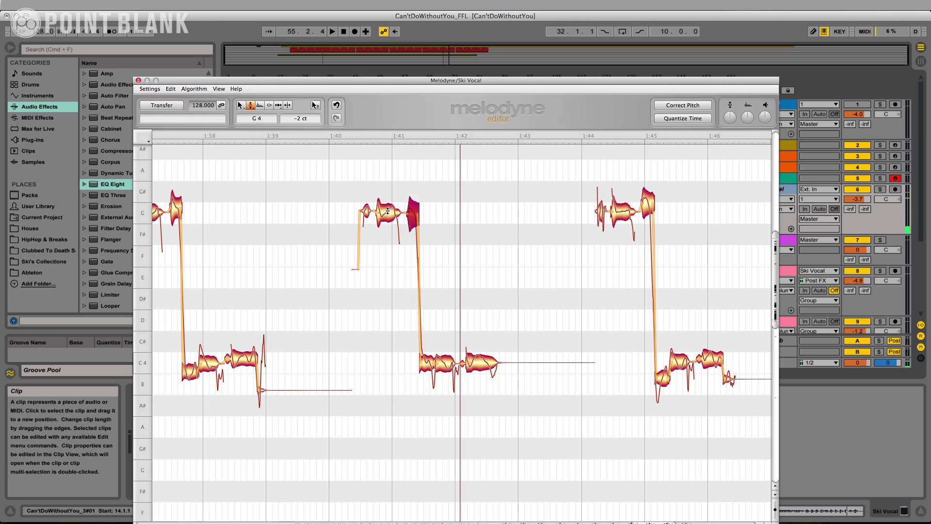
left_click(382, 212)
left_click(364, 212)
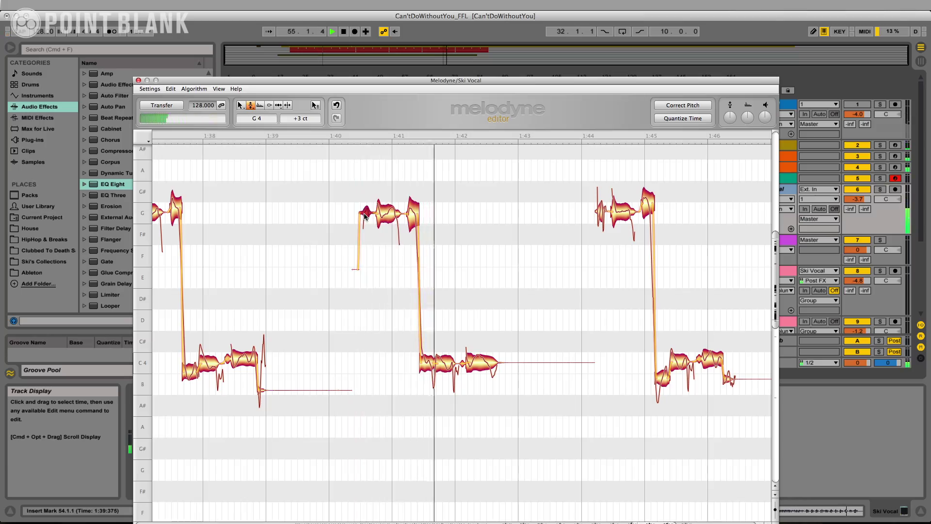
key("space")
- Use the Pitch Drift tool to reduce the drift of the long C 4 note after 1:42 to 47%
left_click(251, 109)
left_click(262, 117)
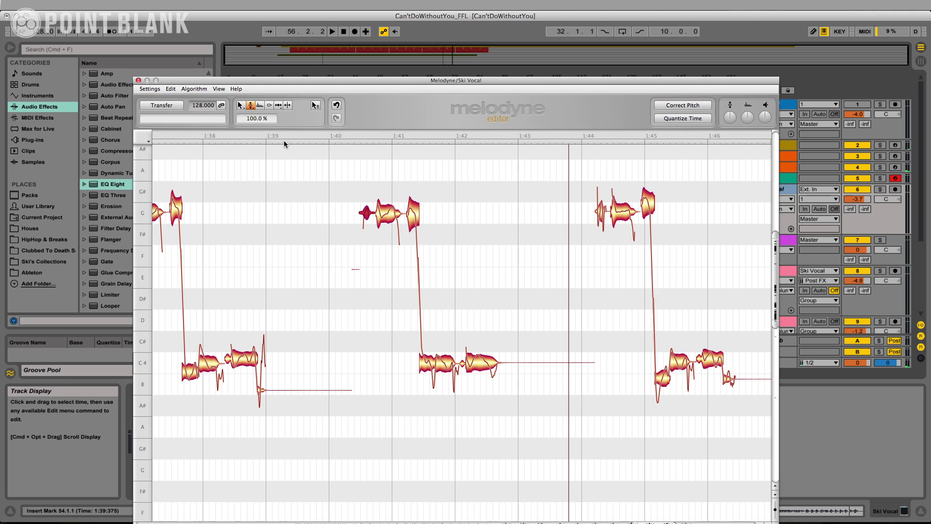
left_click_drag(477, 356, 479, 374)
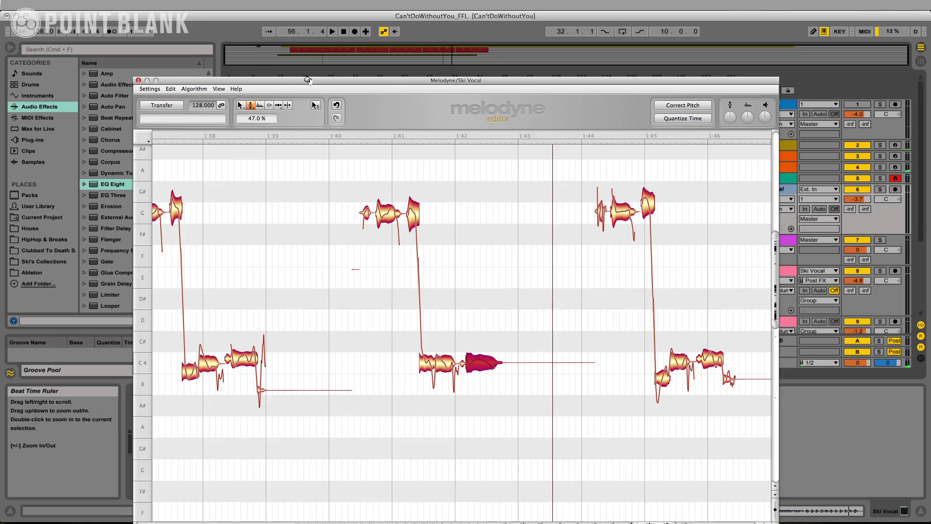
- Close the Melodyne editor and place the insert marker at bar 25 on the Ski Vocal track
left_click_drag(307, 80, 337, 47)
left_click(167, 47)
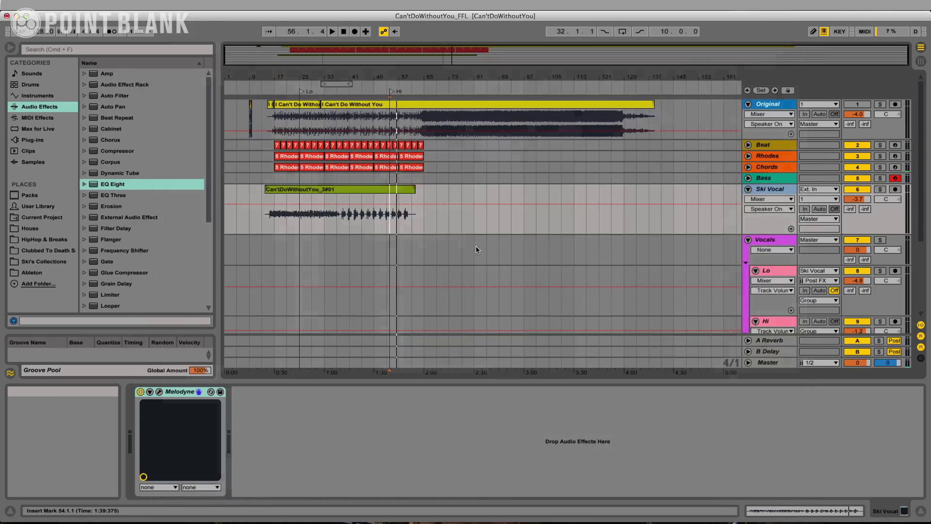
left_click(300, 222)
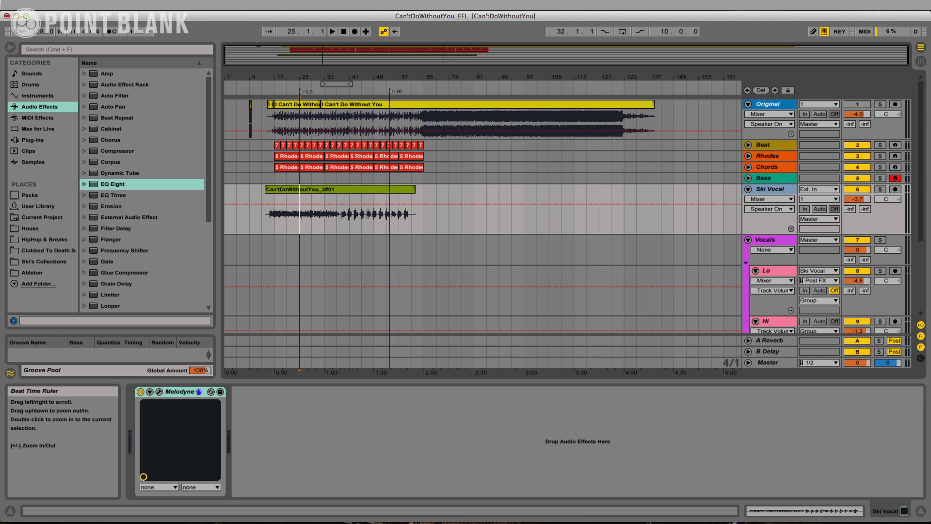
- Play briefly from bar 25 and set the Lo track's audio input to Ski Vocal, Post FX
left_click_drag(296, 74, 309, 75)
key("space")
key("space")
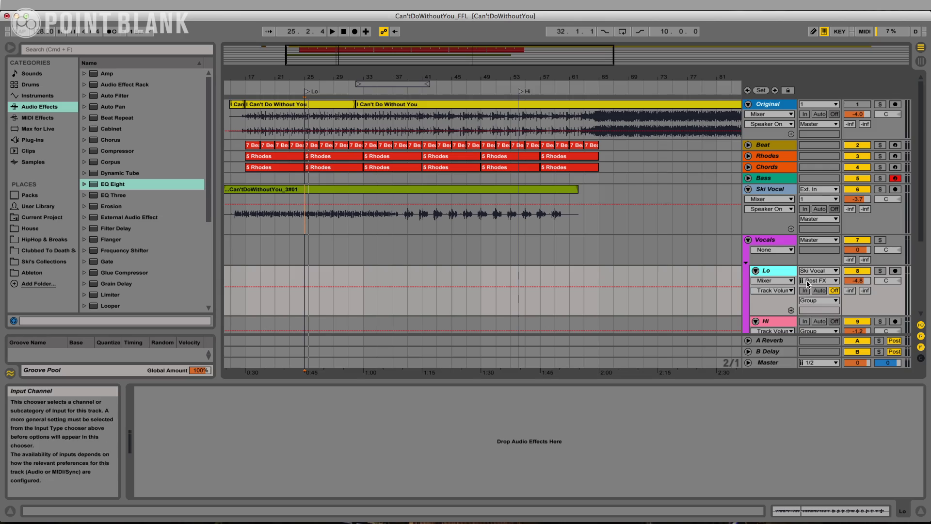
left_click(810, 271)
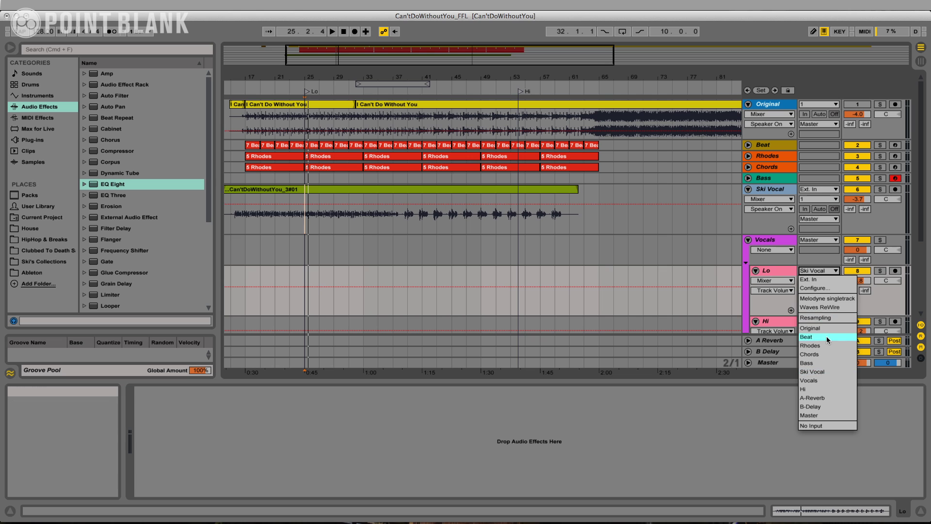
left_click(827, 372)
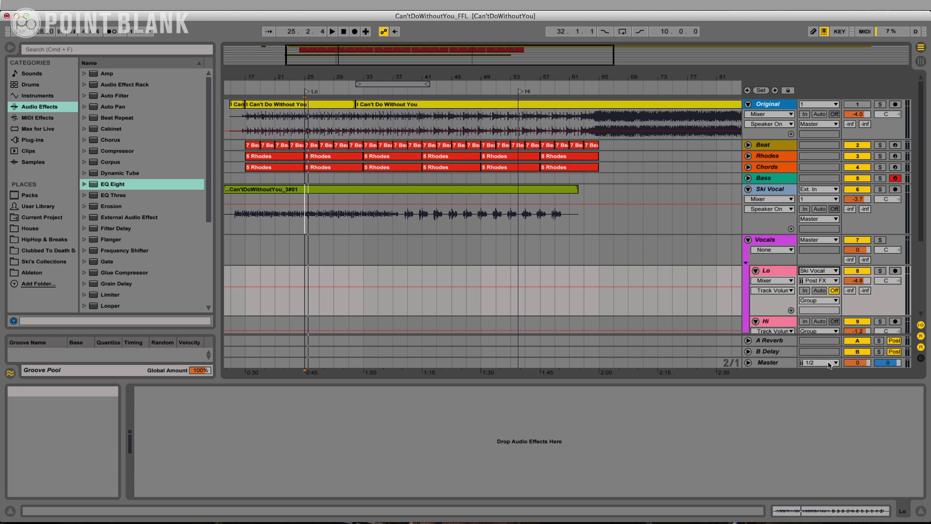
left_click(823, 282)
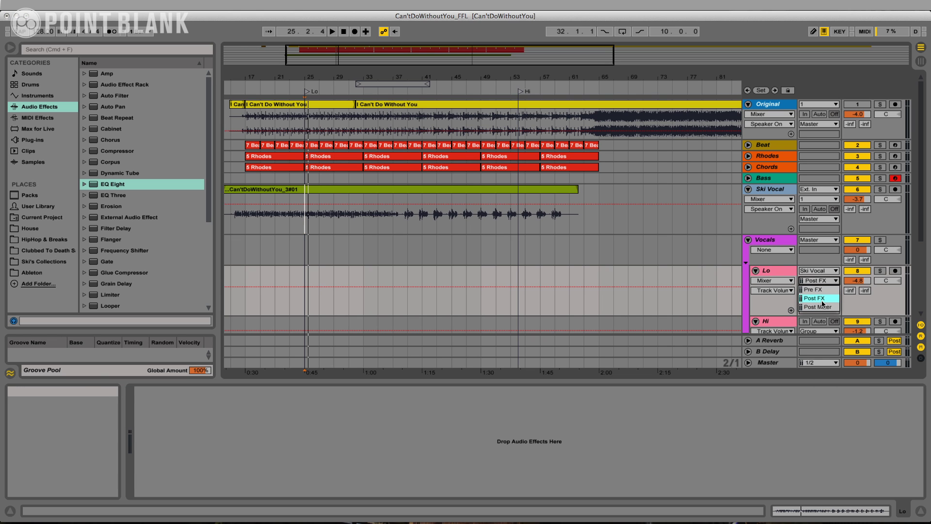
left_click(822, 300)
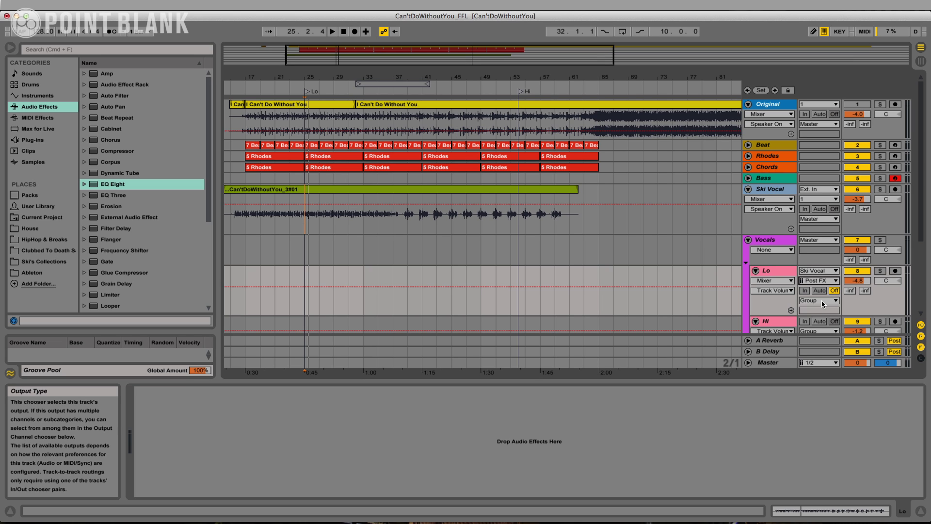
- Arm the Lo track and record short vocal takes from the Lo marker at bar 25 and the Hi marker at bar 54
left_click(895, 272)
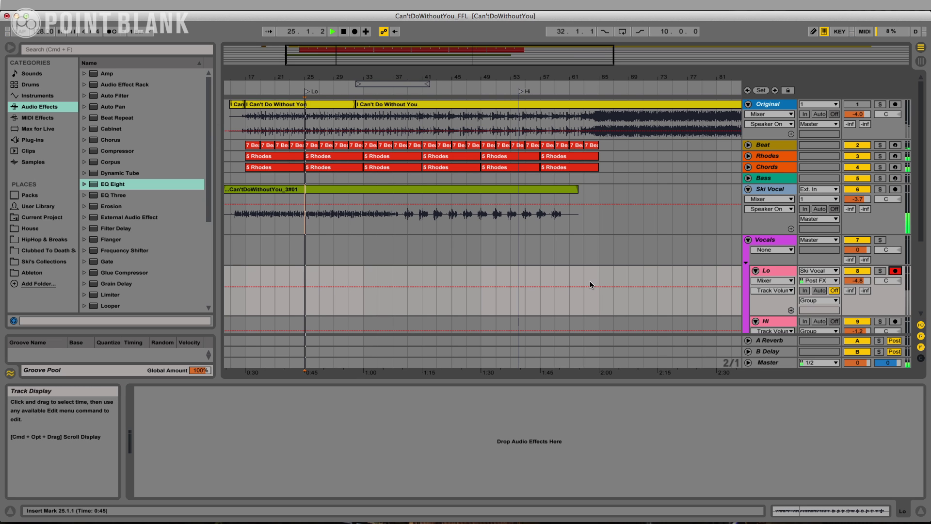
key("F9")
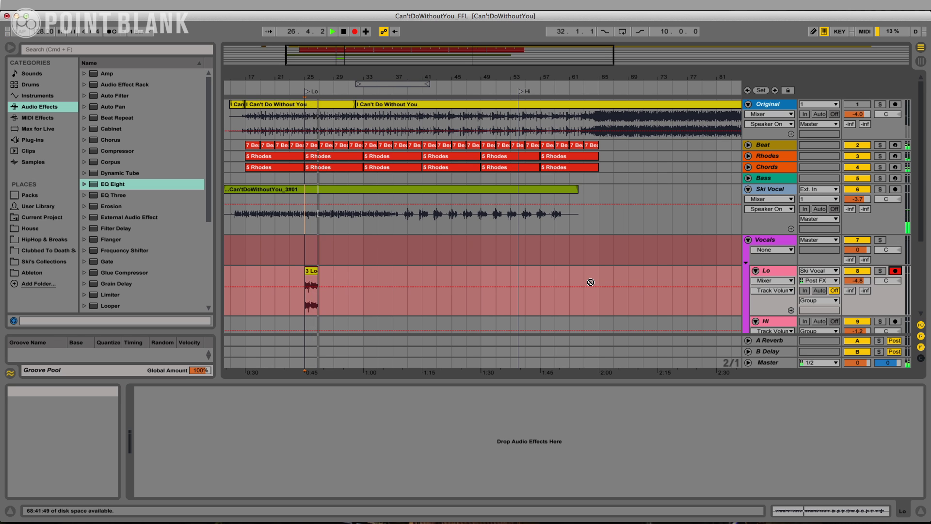
key("space")
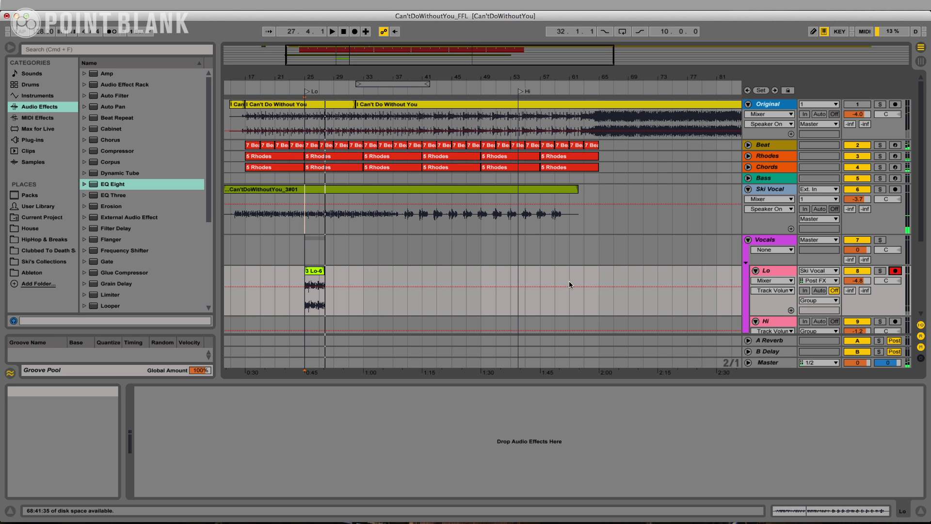
key("alt+Right")
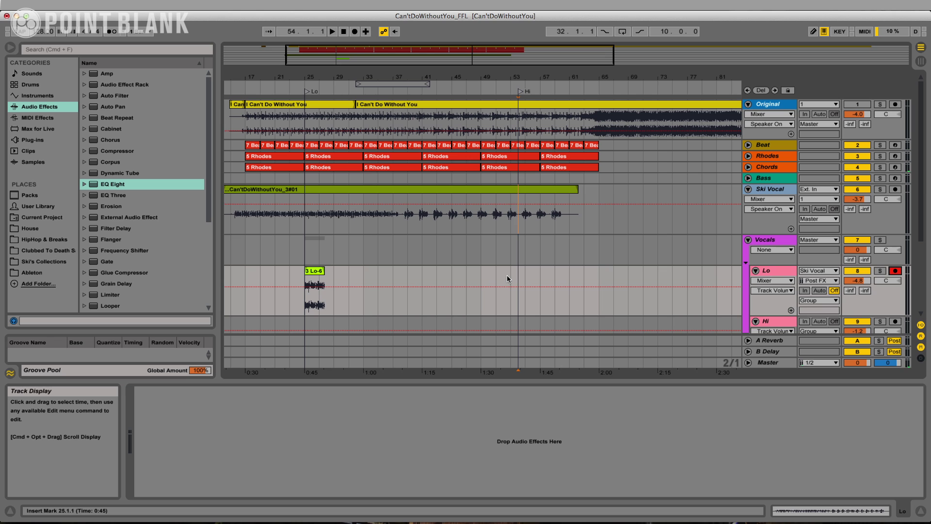
key("F9")
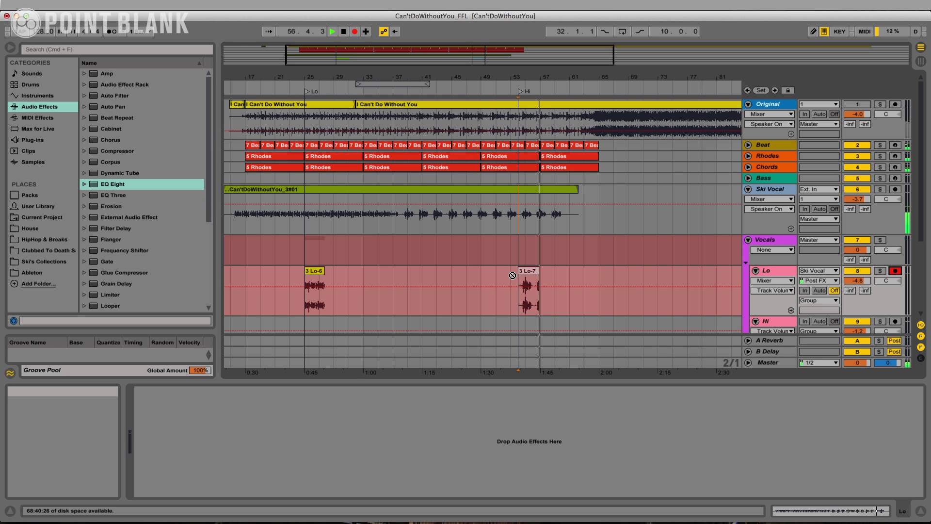
key("space")
- Mute and fold the Ski Vocal track, and move the recorded clip at bar 54 from the Lo track to the Hi track
left_click(857, 189)
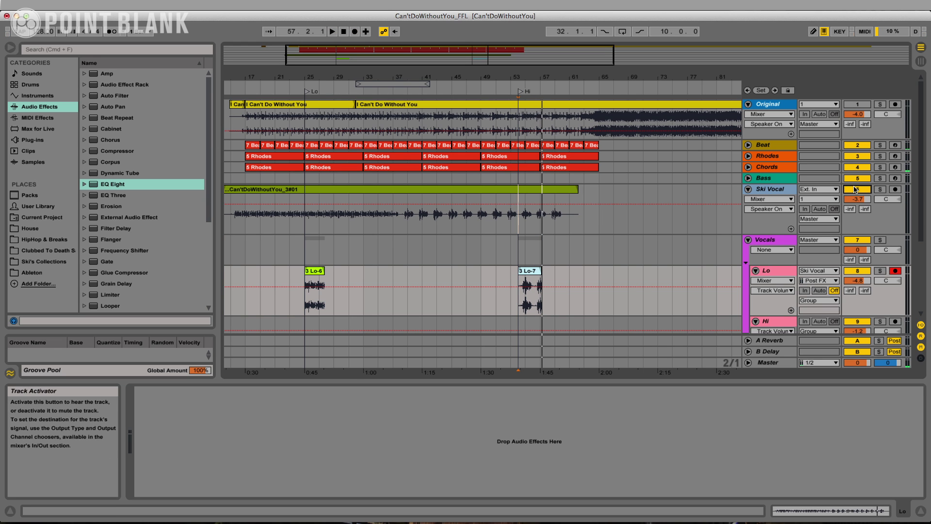
left_click_drag(776, 233, 776, 194)
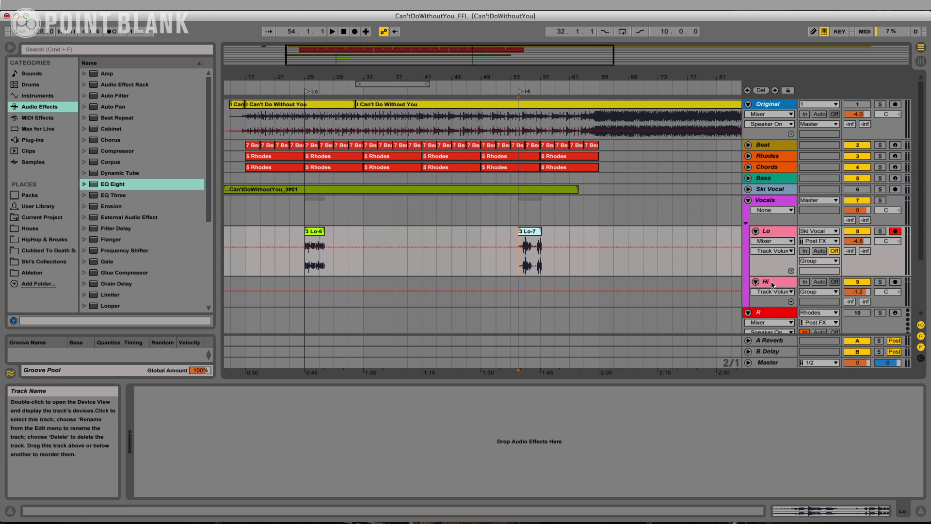
scroll(736, 222, "down", 3)
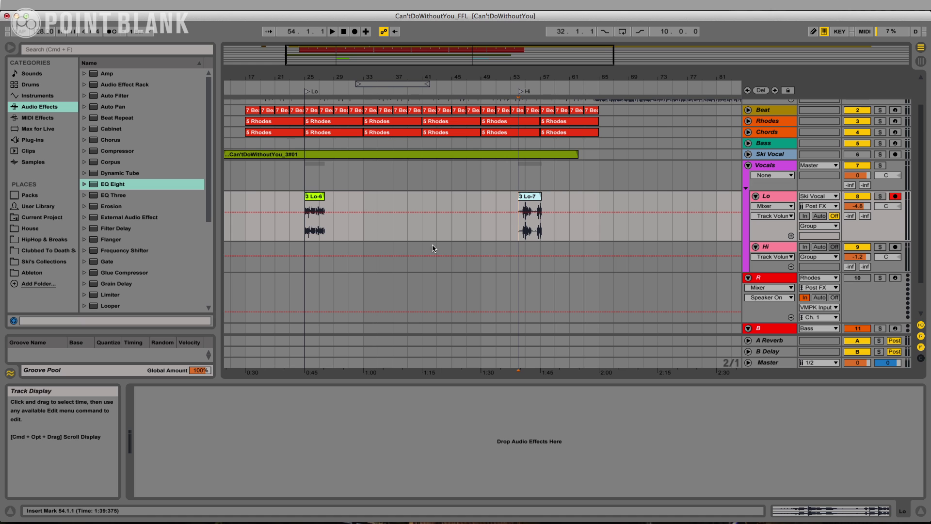
left_click(534, 198)
left_click_drag(534, 198, 534, 255)
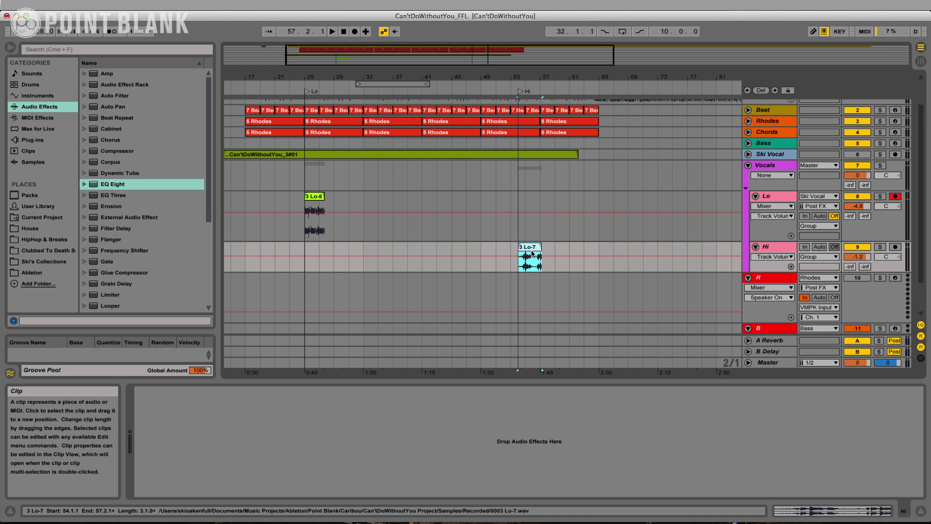
- Trim the recorded clips so the Lo clip ends at bar 27 and the Hi clip ends at bar 56
left_click(766, 168)
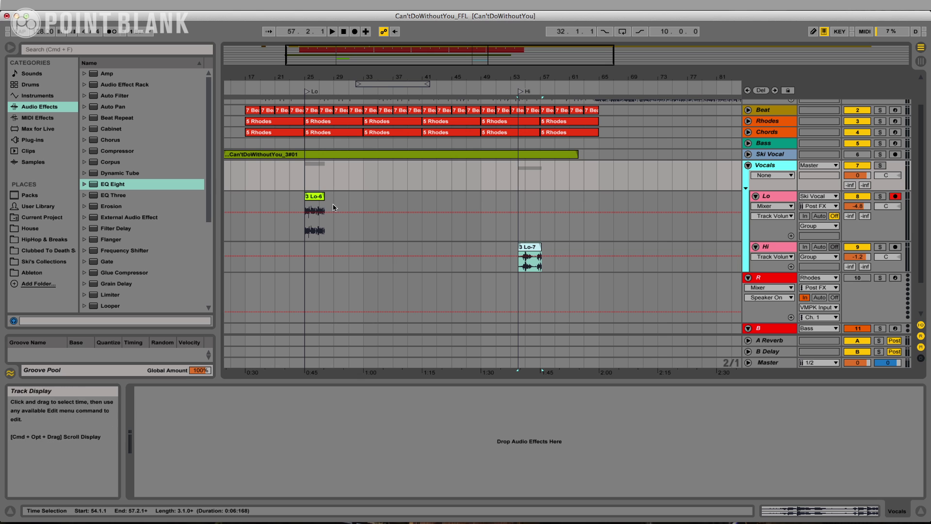
left_click_drag(305, 237, 318, 235)
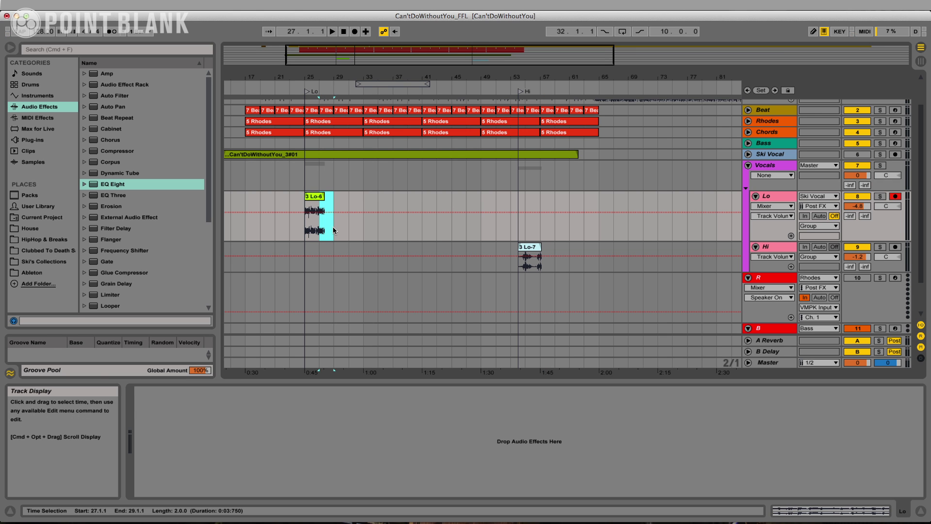
key("Delete")
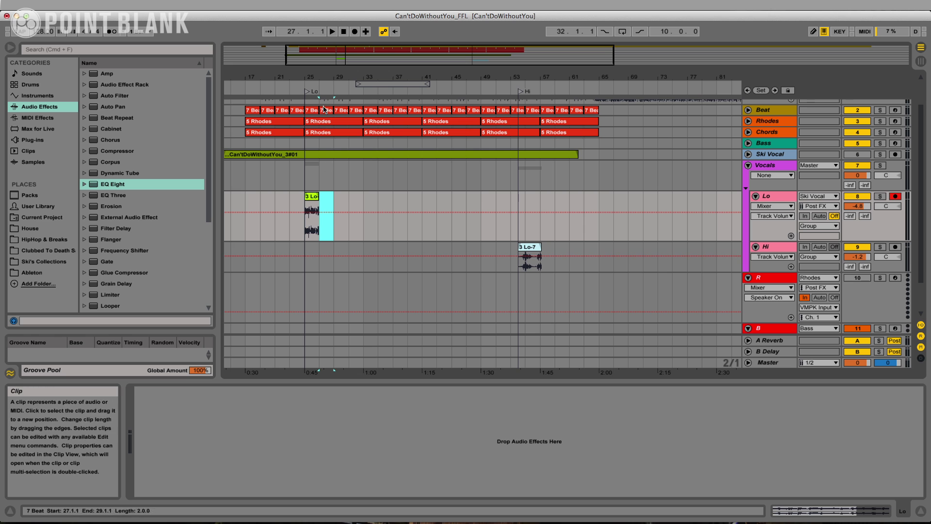
key("plus")
key("plus")
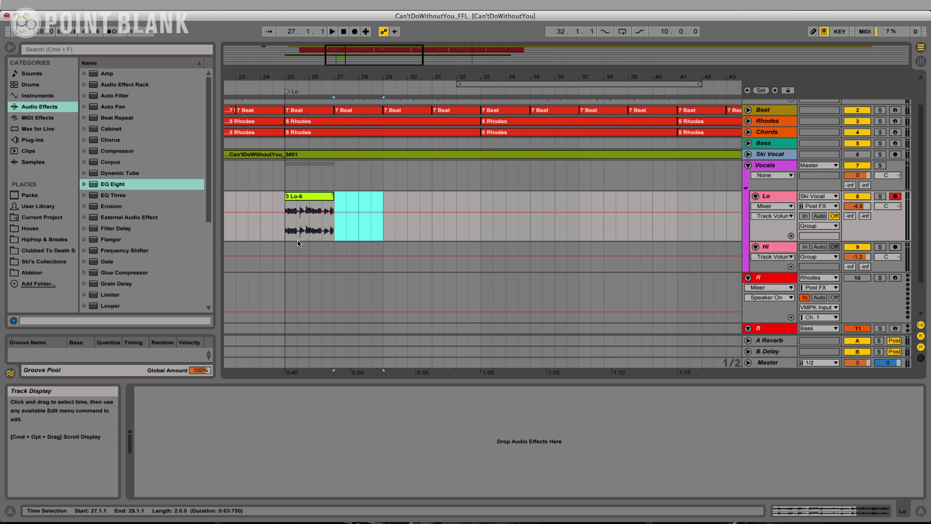
left_click_drag(326, 76, 327, 57)
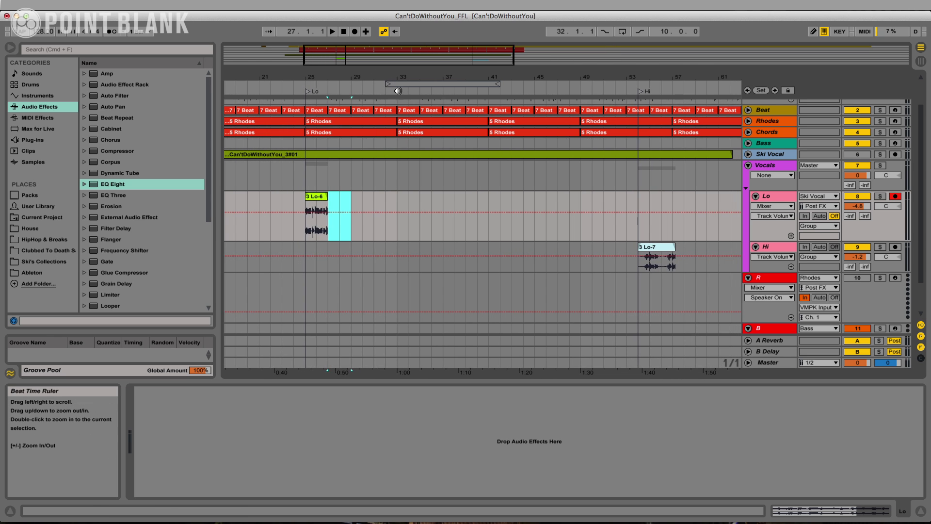
left_click(670, 269)
left_click_drag(664, 270, 670, 269)
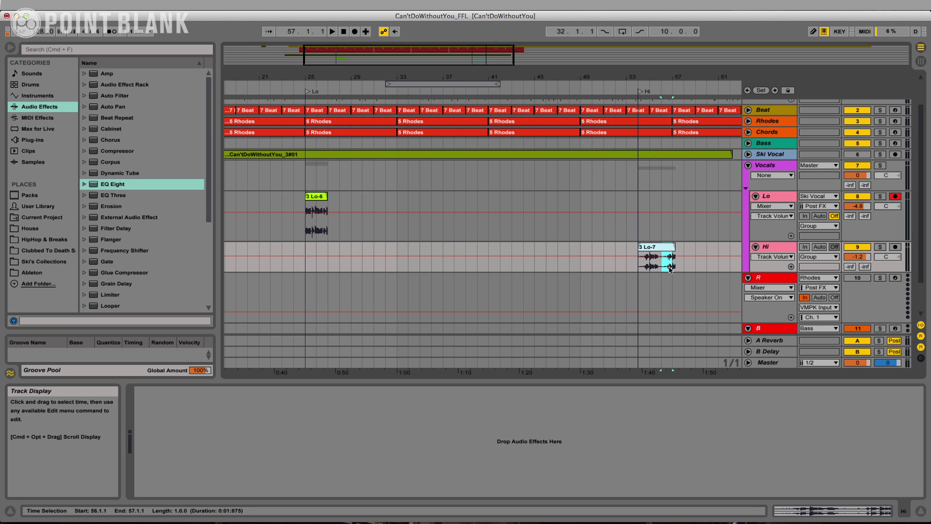
key("Delete")
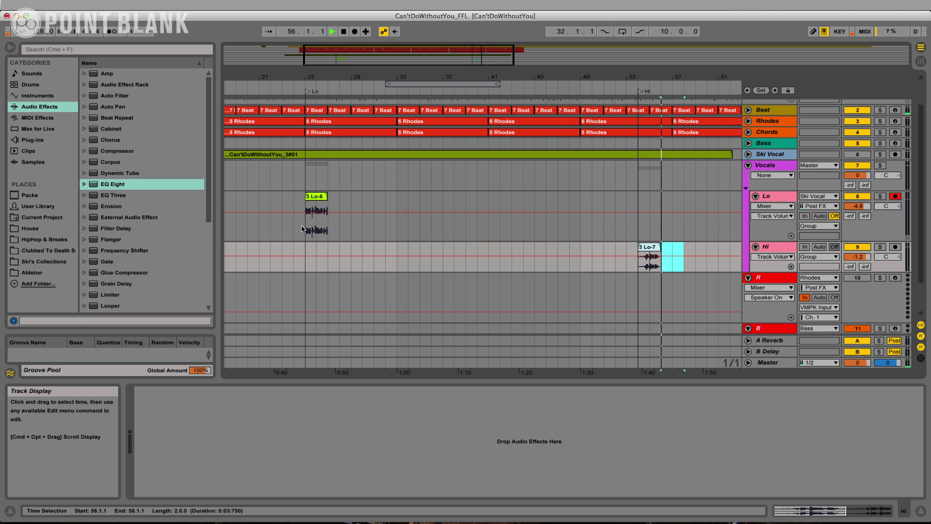
- Loop the Lo clip from bar 25 to bar 27 and play it back
left_click_drag(305, 229, 318, 229)
key("space")
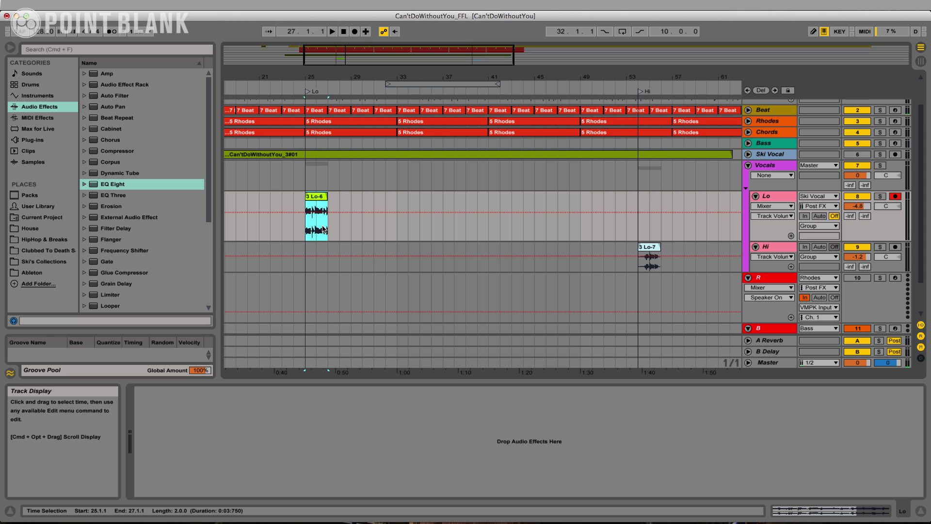
key("super+l")
key("space")
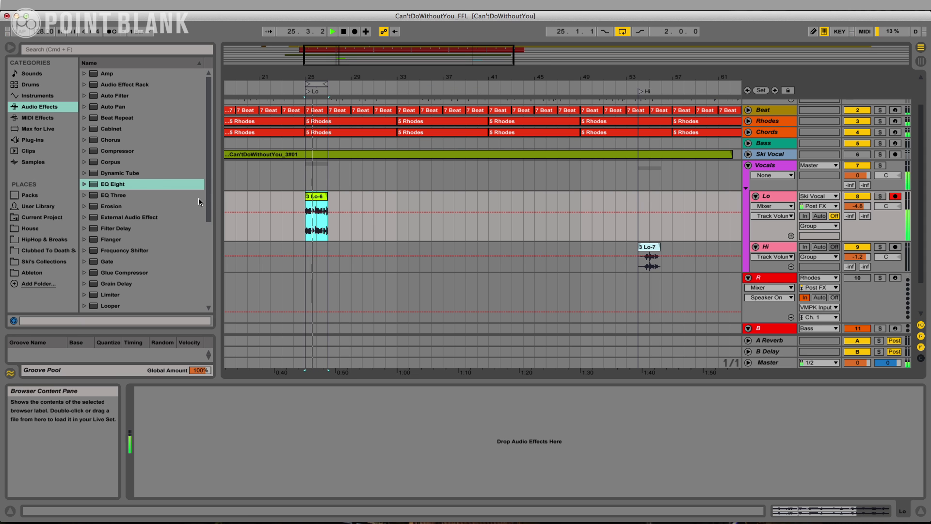
key("space")
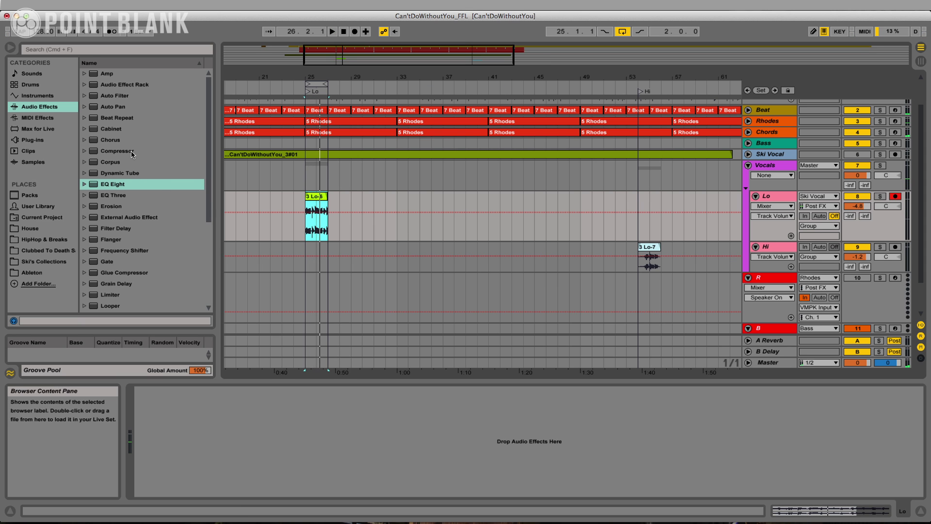
- Add a Compressor to the Vocals group and lower its threshold to about -14.2 dB while the loop plays
left_click(131, 152)
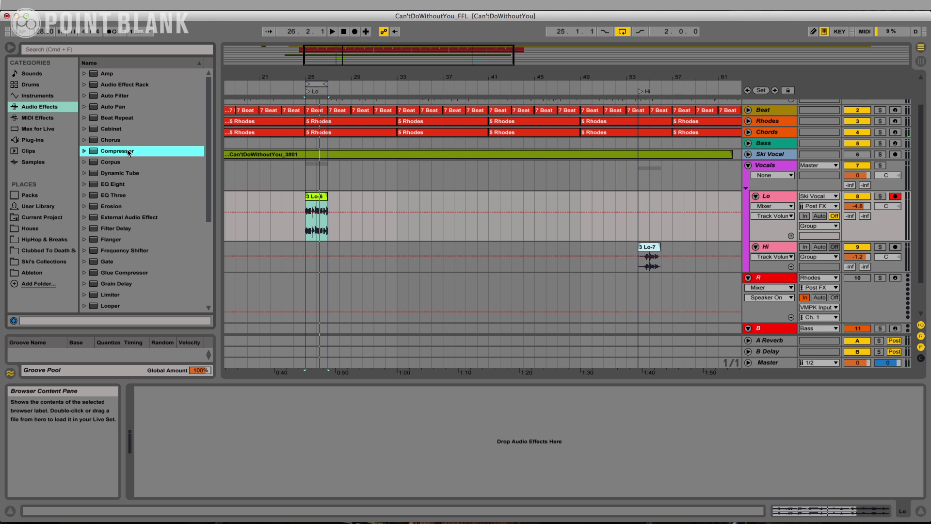
left_click_drag(357, 182, 355, 181)
key("space")
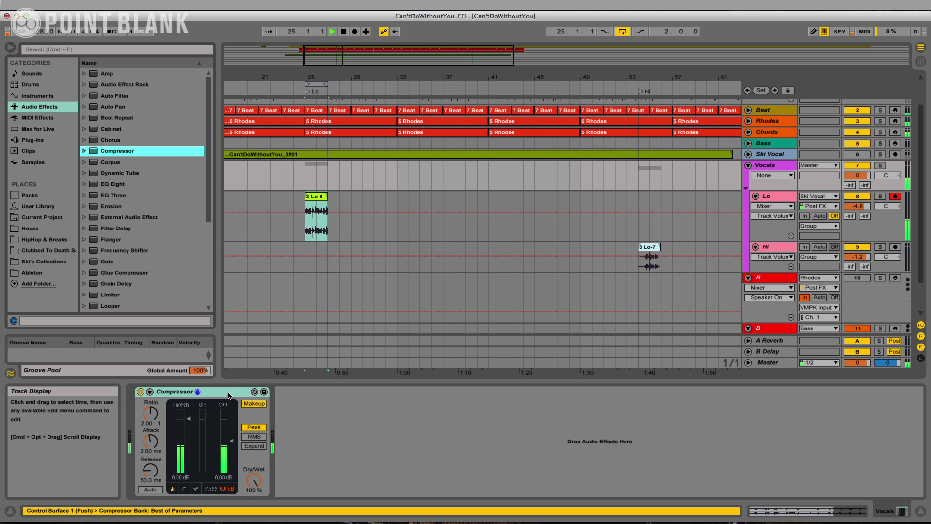
left_click_drag(188, 425, 188, 441)
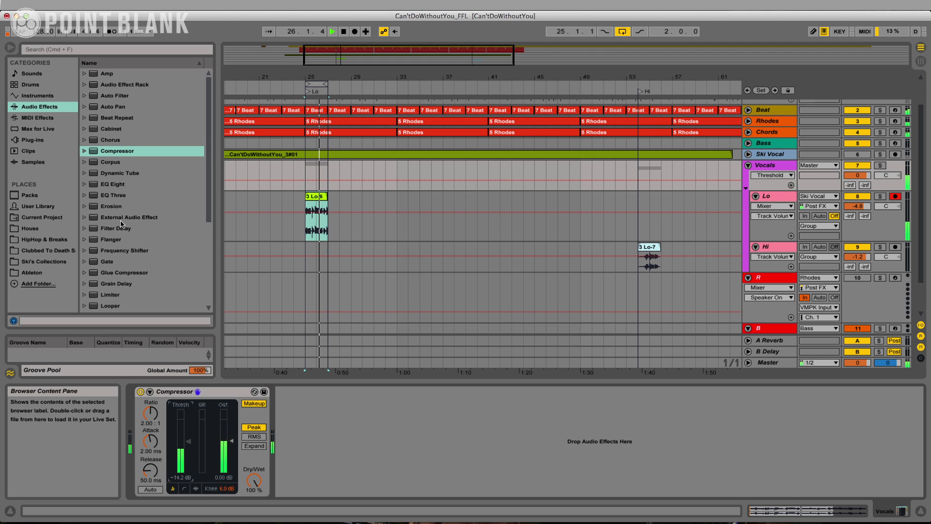
key("space")
- Add an EQ Eight after the Compressor on the Vocals group and make filter 1 a low cut at about 335 Hz
left_click(122, 196)
left_click(120, 187)
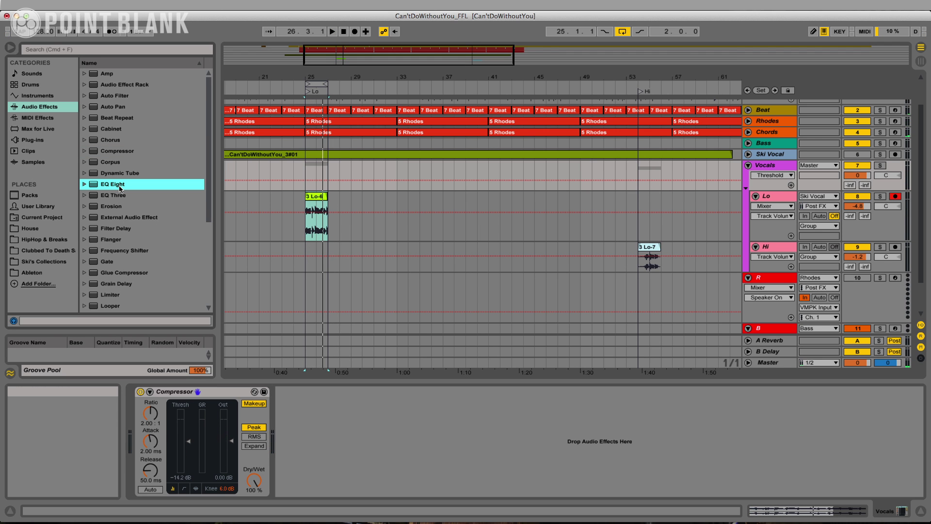
left_click_drag(301, 432, 301, 432)
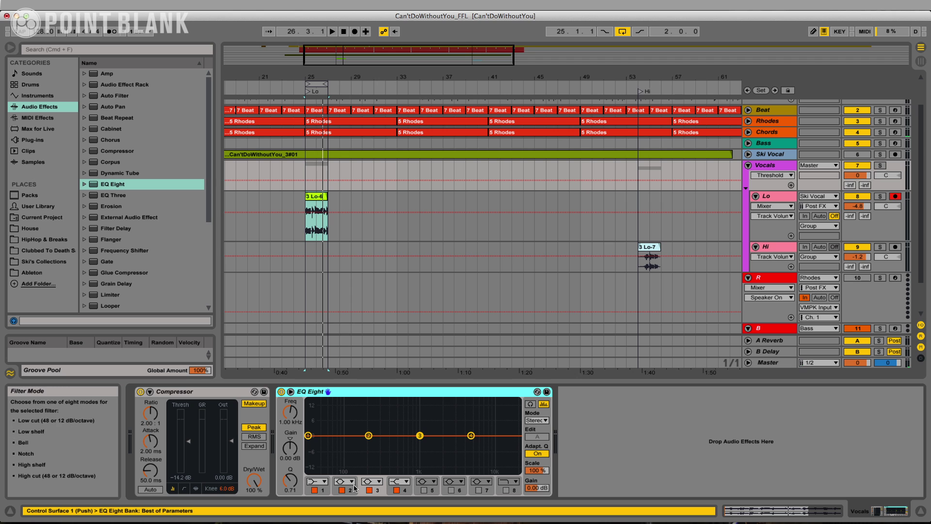
left_click(320, 485)
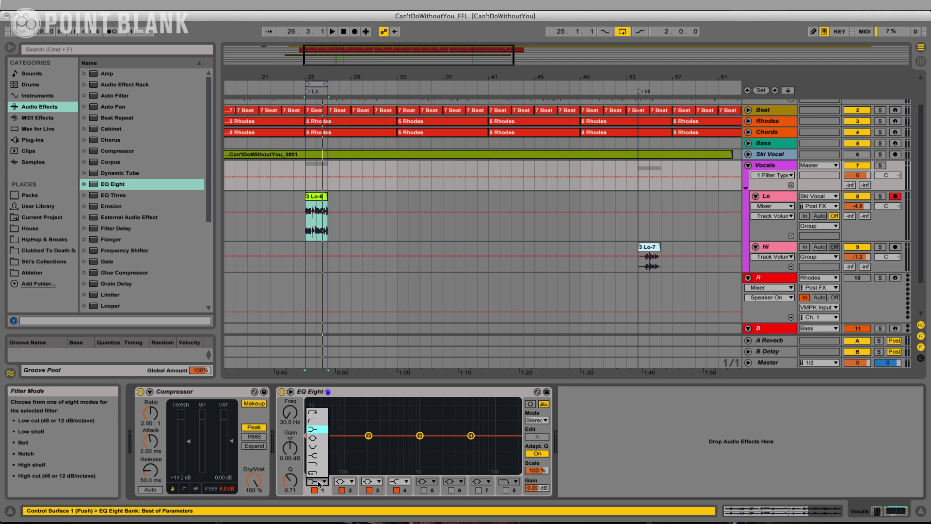
left_click(319, 422)
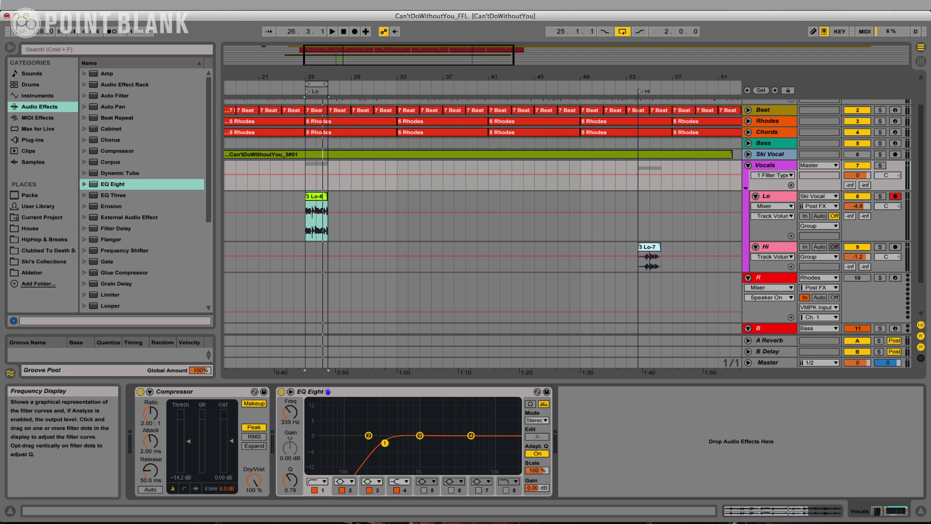
- Make EQ Eight filter 4 a high cut at about 8.96 kHz and raise the low cut to about 409 Hz while the loop plays
left_click(402, 482)
left_click(403, 466)
key("space")
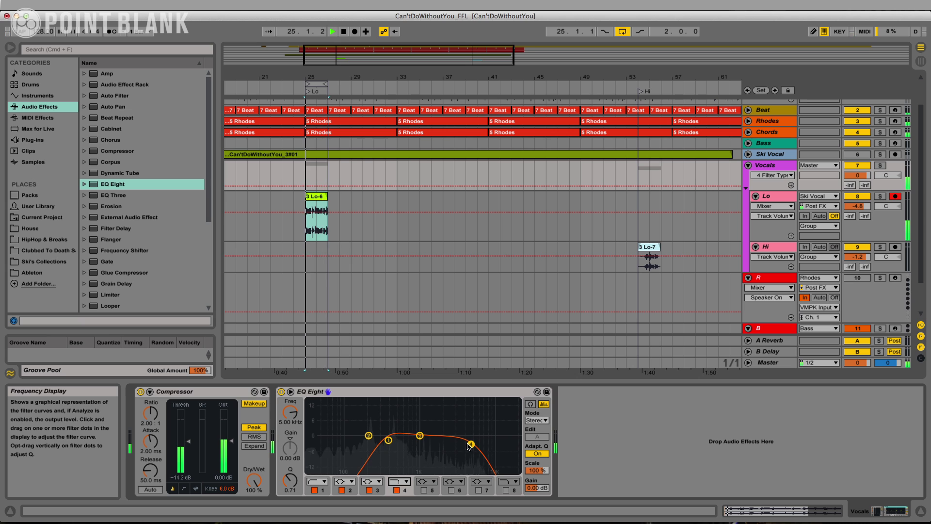
left_click_drag(471, 438, 475, 435)
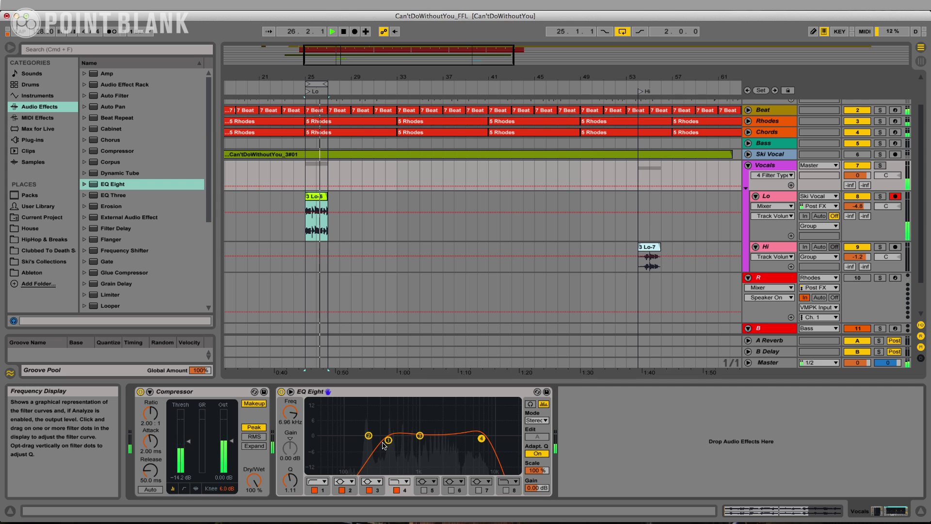
key("space")
- Add a Reverb after the EQ Eight on the Vocals group and play the loop
scroll(135, 262, "down", 5)
double_click(117, 262)
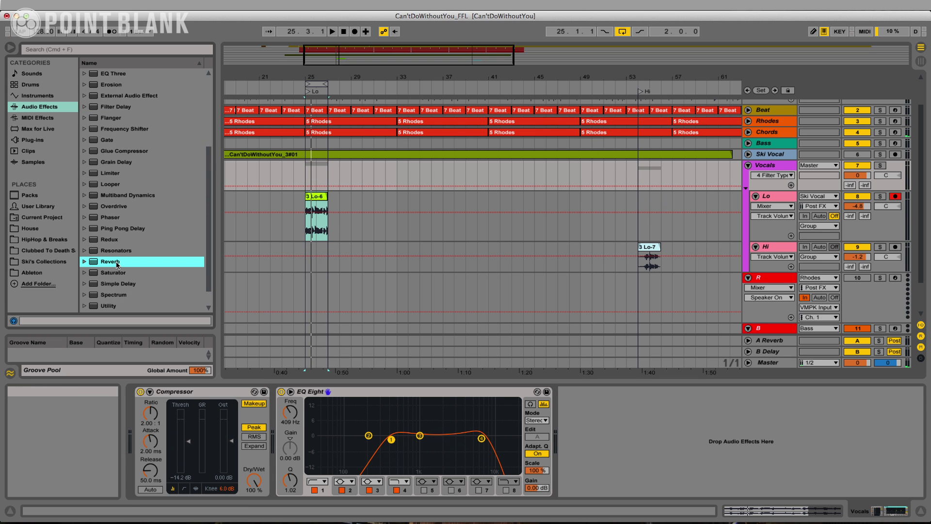
key("space")
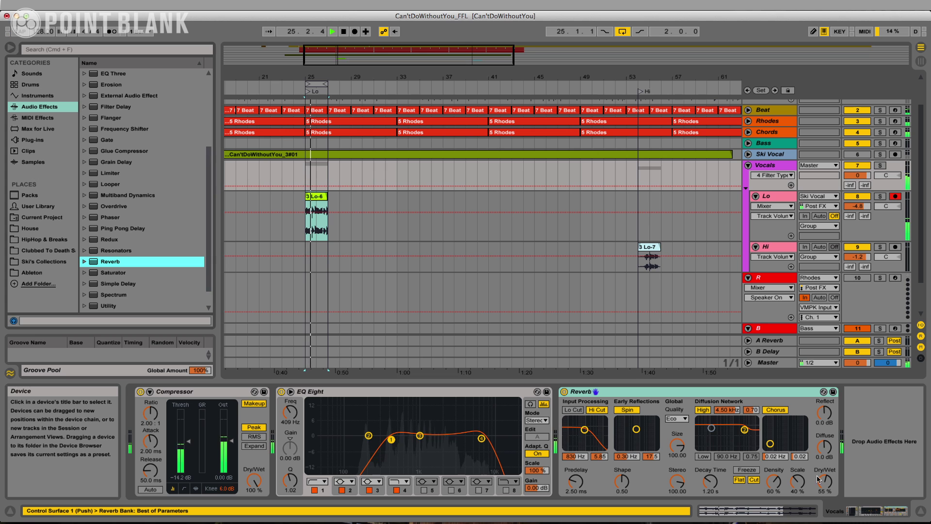
- Set the Vocals group's Reverb to 43% Dry/Wet with a 1.68 s decay time, and stop playback
mouse_move(818, 479)
left_mouse_down()
mouse_move(723, 484)
mouse_move(848, 487)
mouse_move(824, 484)
left_mouse_up()
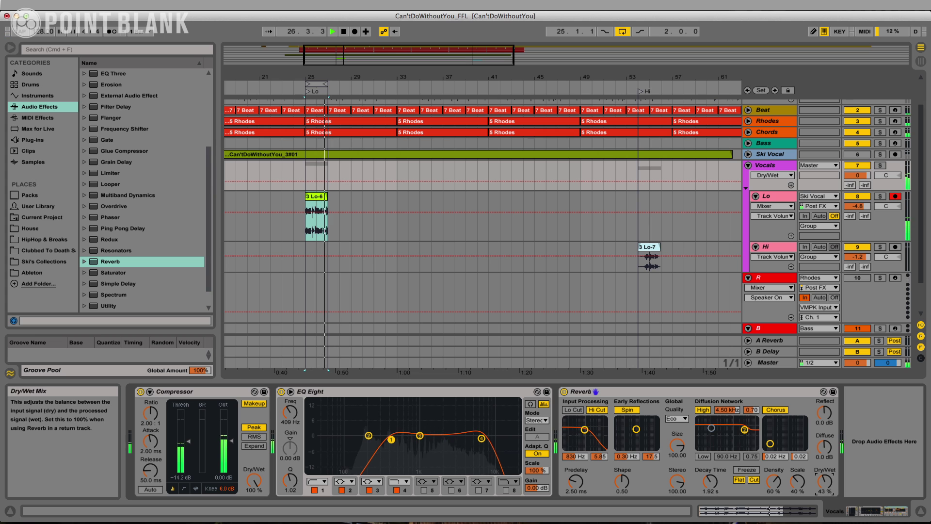
left_click_drag(710, 481, 709, 488)
key("space")
- Play the Hi vocal from bar 54 and lower the Hi track's volume to about -8.1 dB
left_click(637, 269)
key("space")
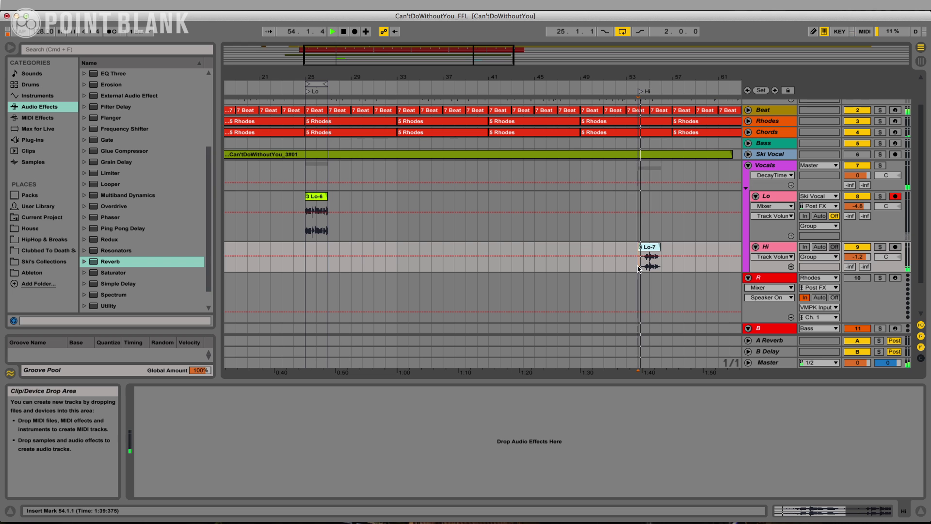
left_click(776, 178)
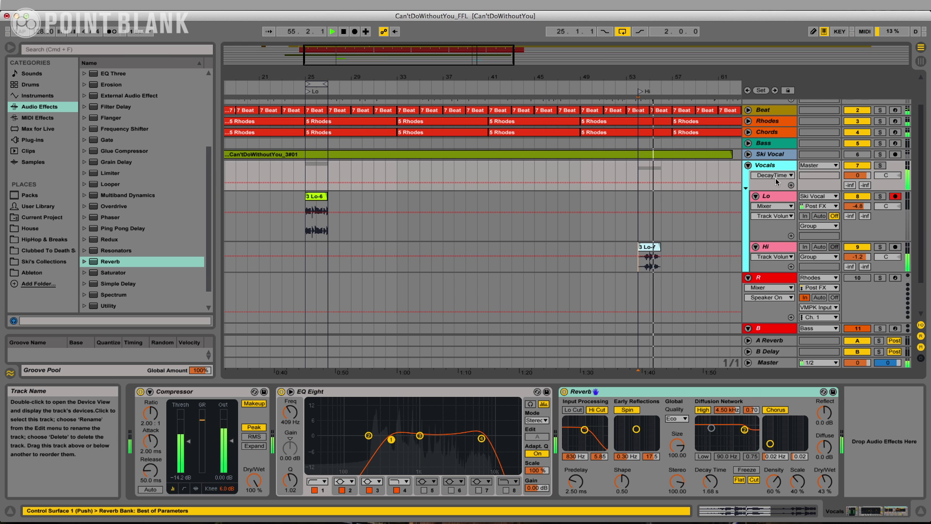
key("space")
key("space")
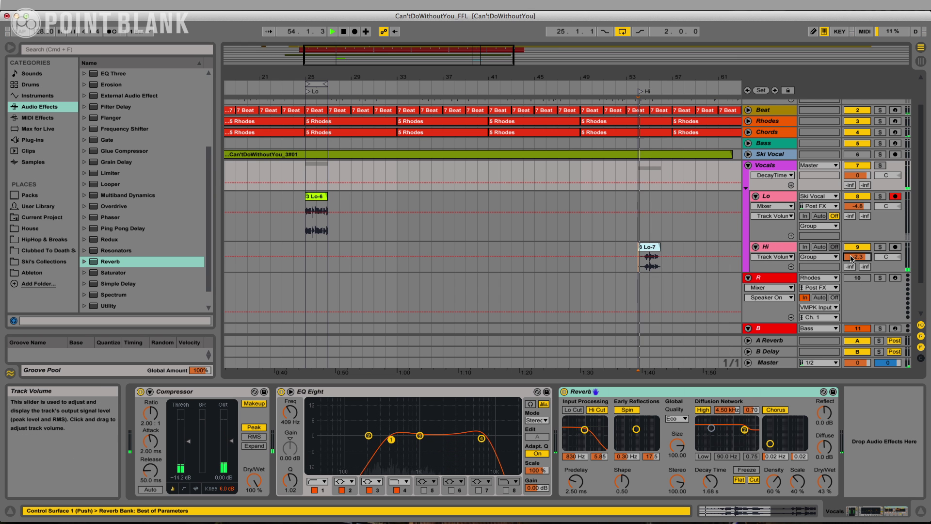
left_click_drag(857, 257, 857, 258)
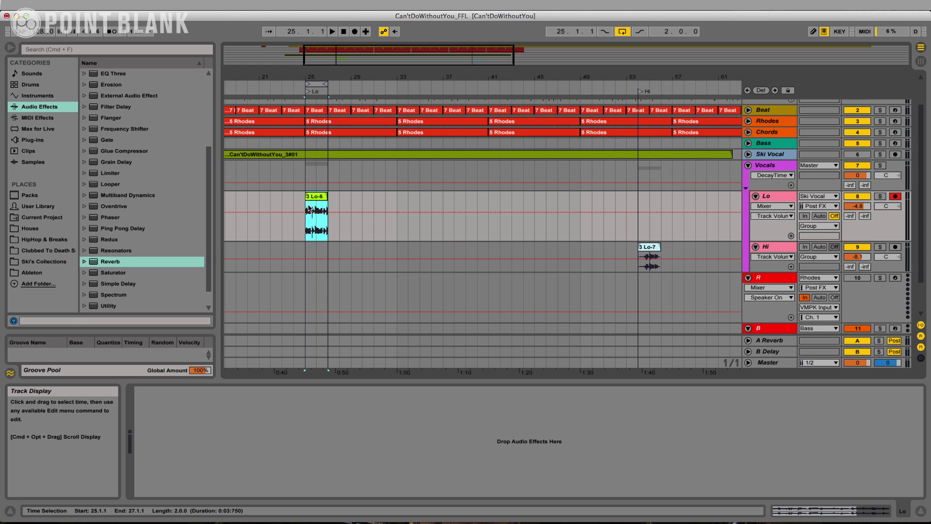
- Copy the 3 Lo-6 clip from the arrangement into the Lo track's scene 1 slot in Session View
left_click(313, 198)
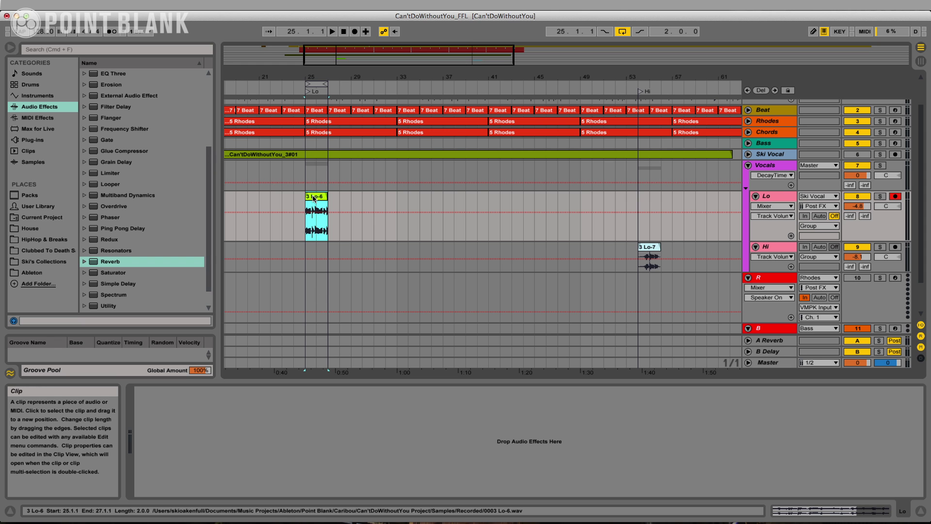
key("Tab")
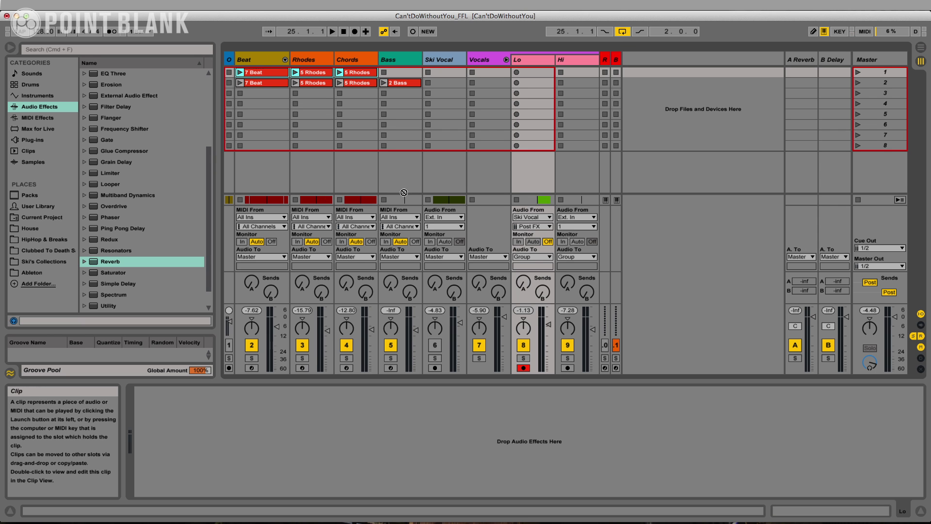
left_click_drag(510, 96, 538, 74)
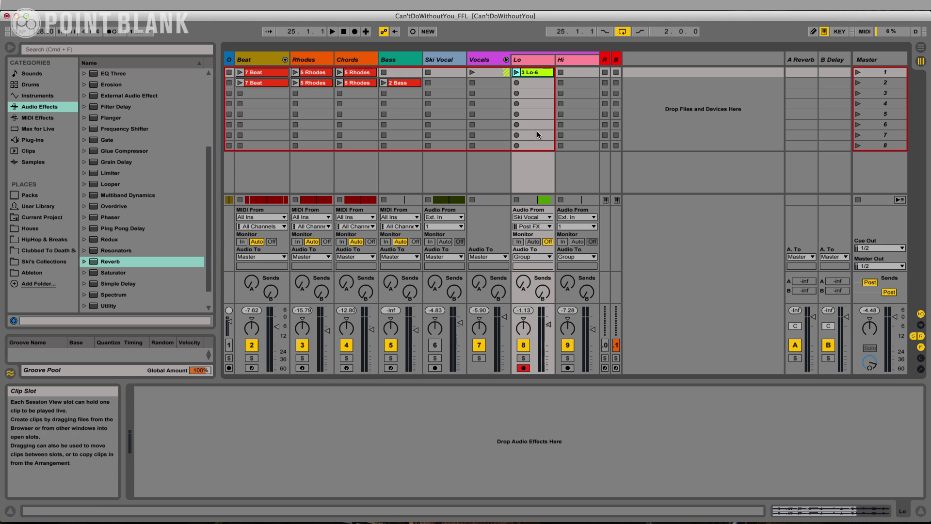
- Copy the 3 Lo-7 clip from the arrangement into the Hi track's scene 2 slot in Session View
key("Tab")
left_click(647, 250)
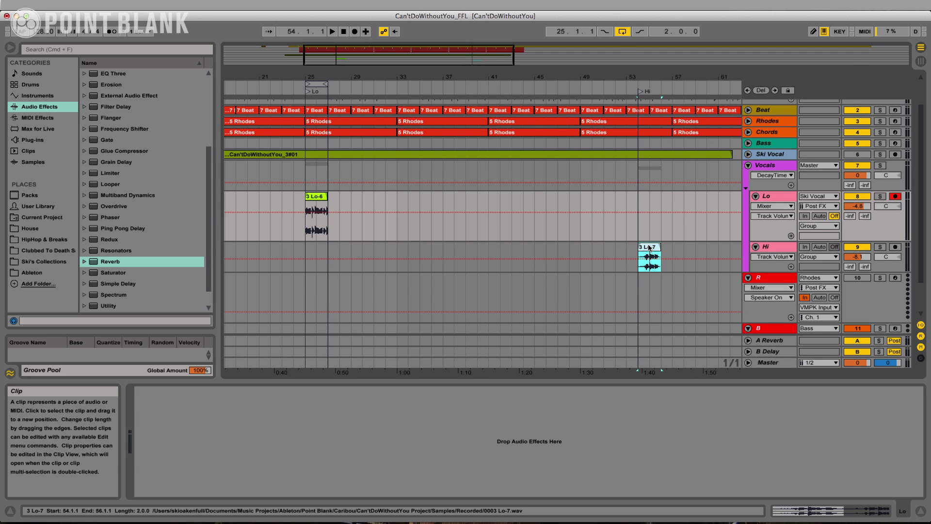
key("Tab")
left_click_drag(636, 217, 580, 83)
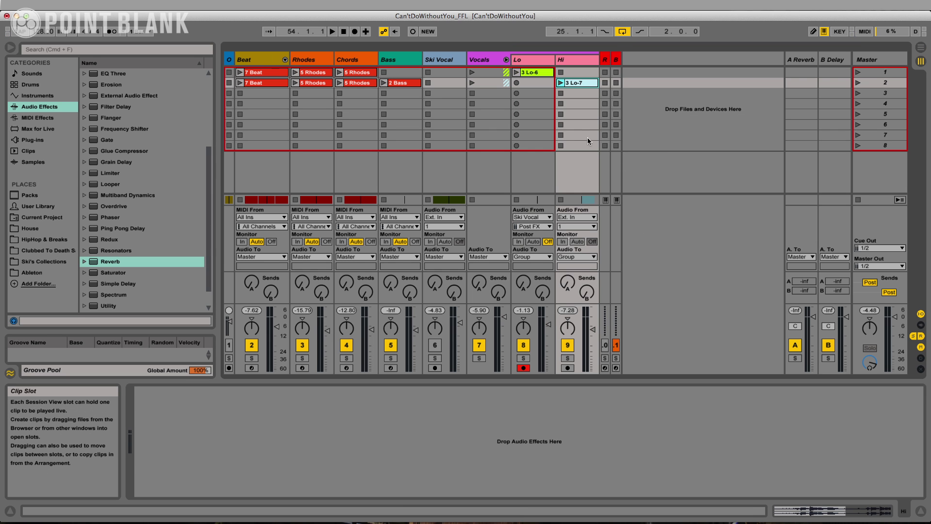
- Audition scene 1, set the 3 Lo-6 clip's start marker to 2.1.1 and relaunch the scene
left_click(857, 72)
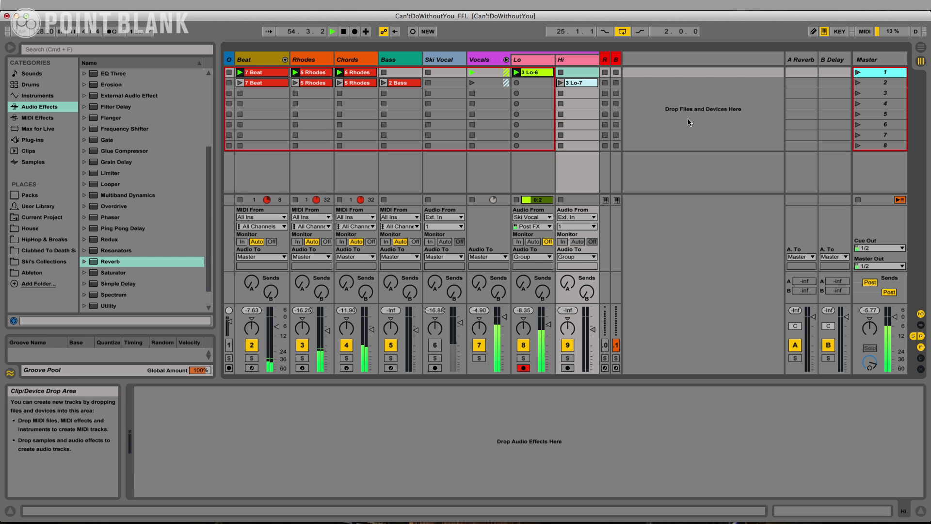
key("space")
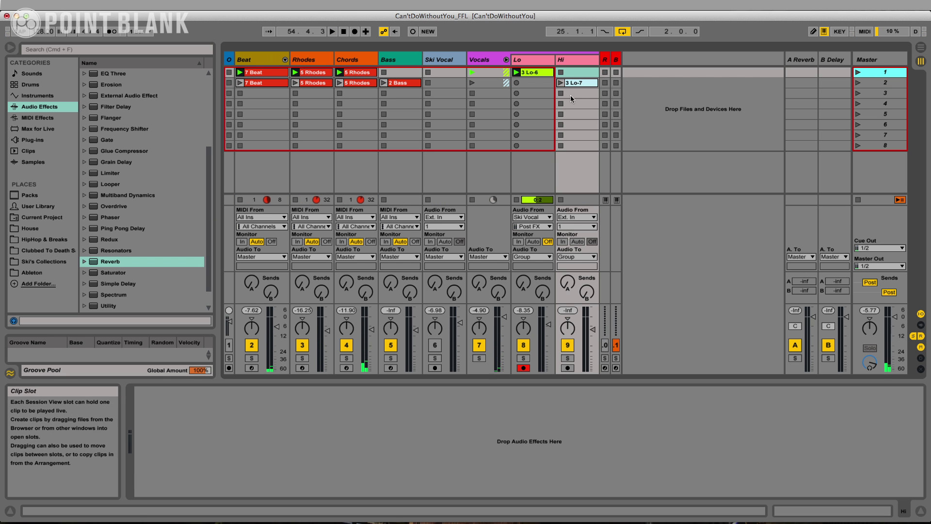
double_click(541, 74)
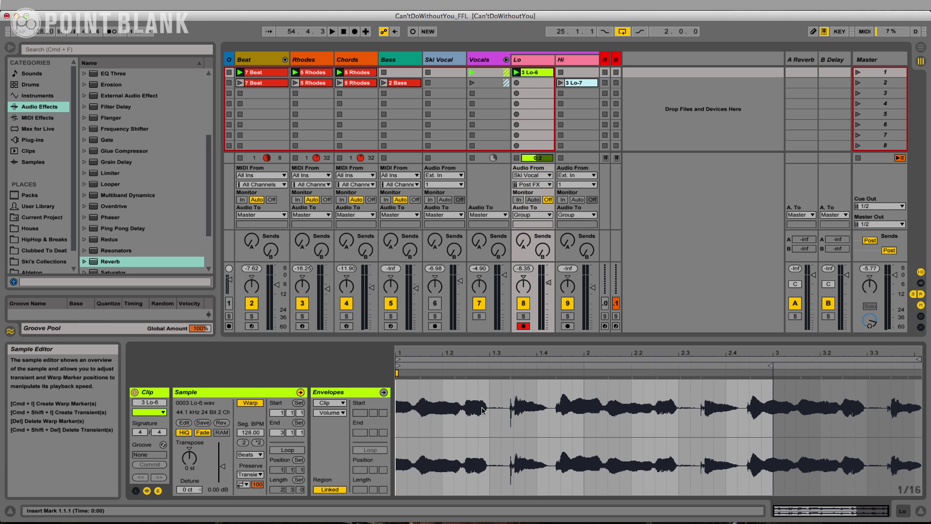
key("space")
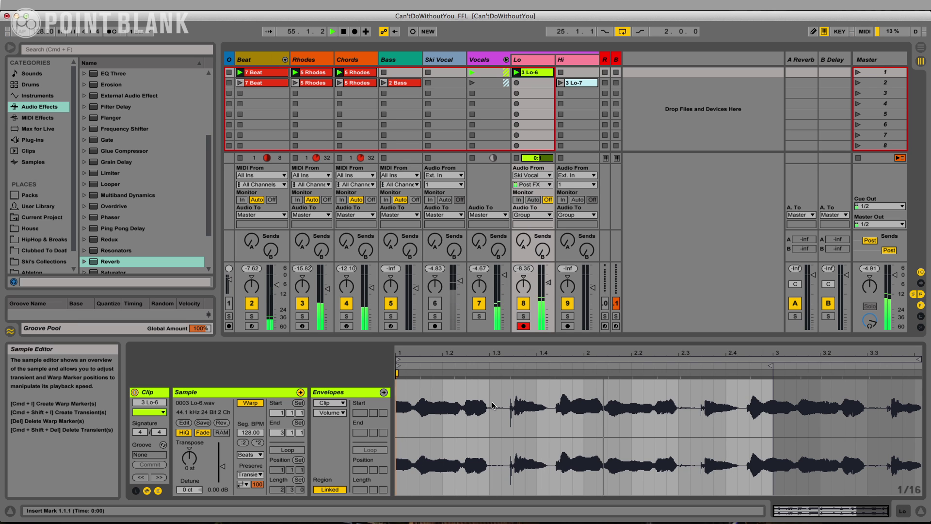
key("space")
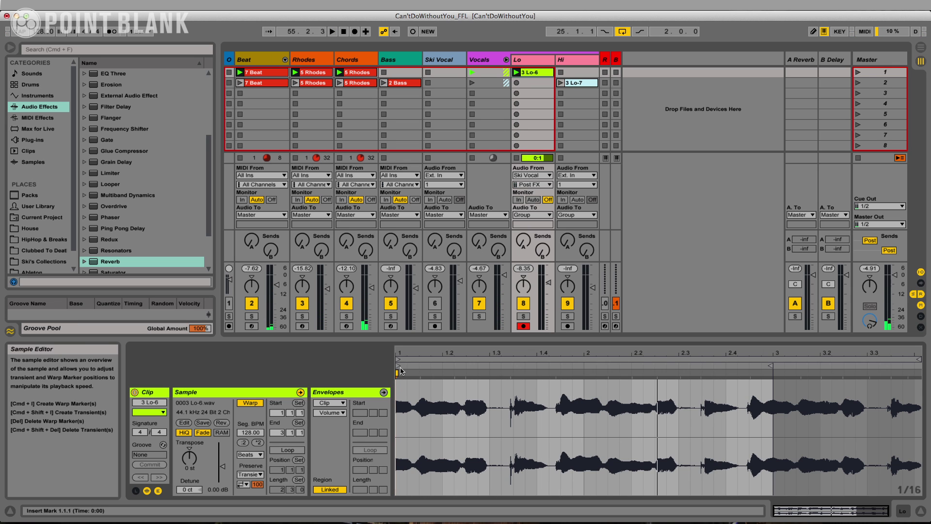
left_click_drag(397, 364, 584, 364)
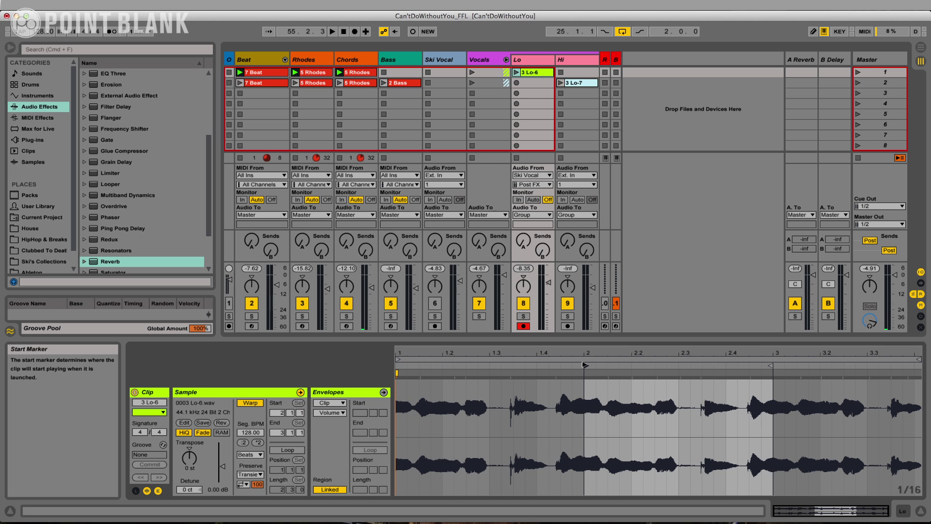
left_click(862, 76)
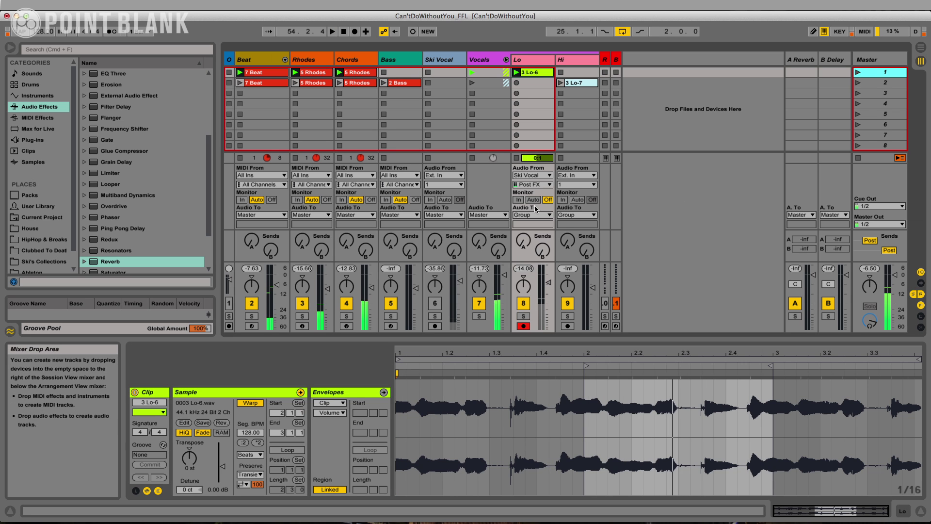
- Give the 3 Lo-6 clip a one-bar loop starting at 1.4.2, turn looping on and audition scene 1
left_click_drag(398, 359, 576, 361)
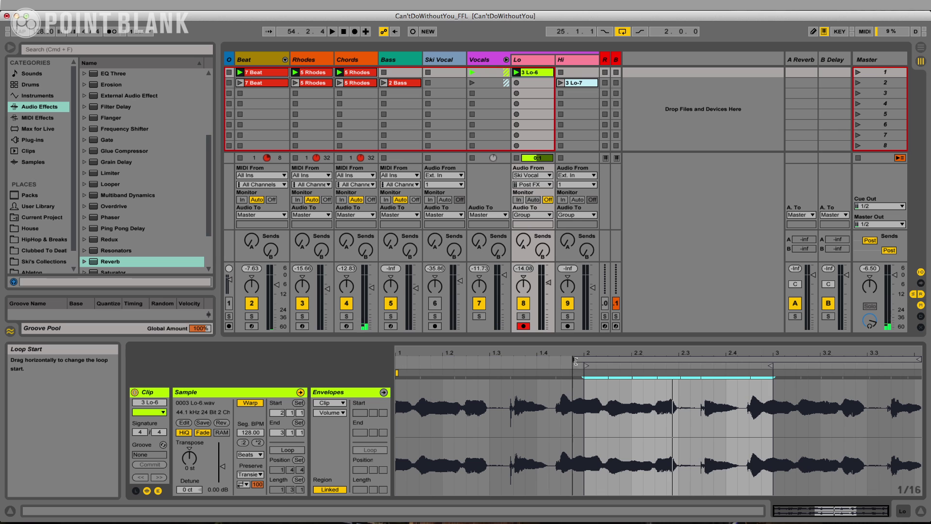
left_click_drag(918, 359, 817, 361)
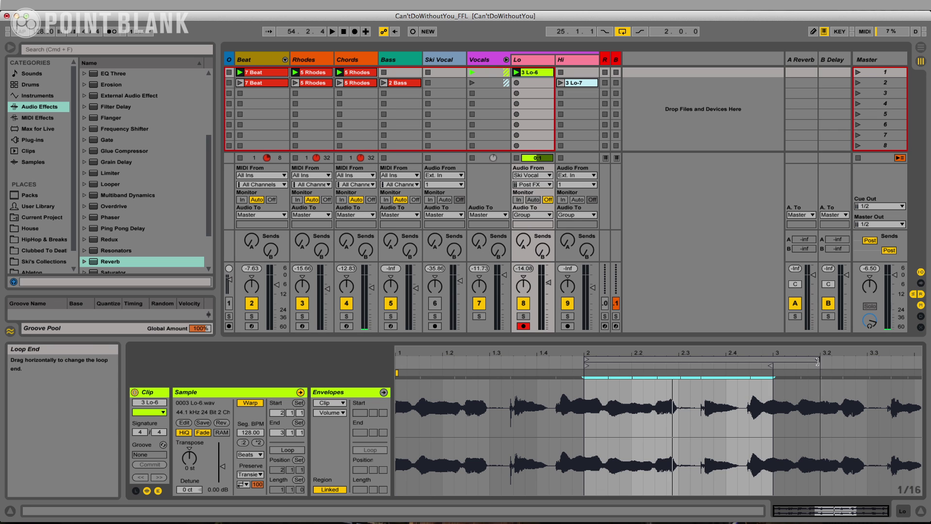
left_click_drag(724, 358, 695, 358)
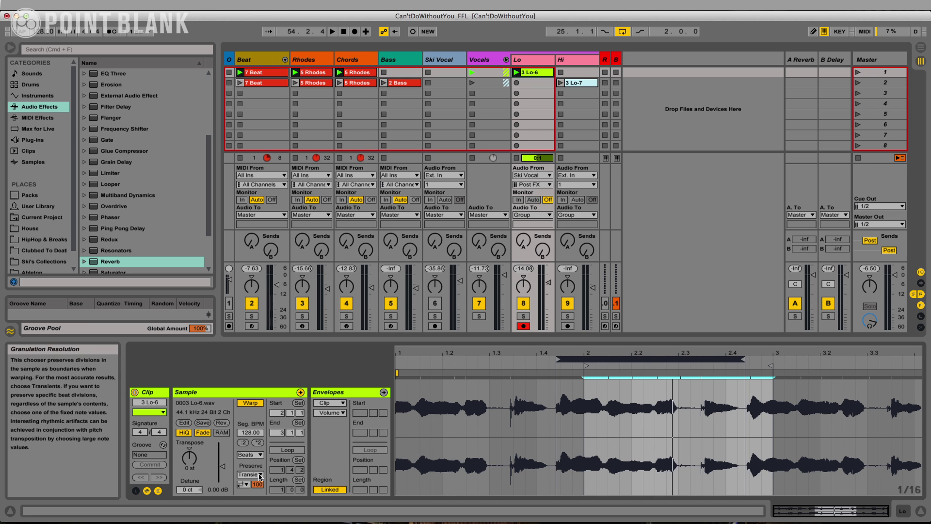
left_click(290, 452)
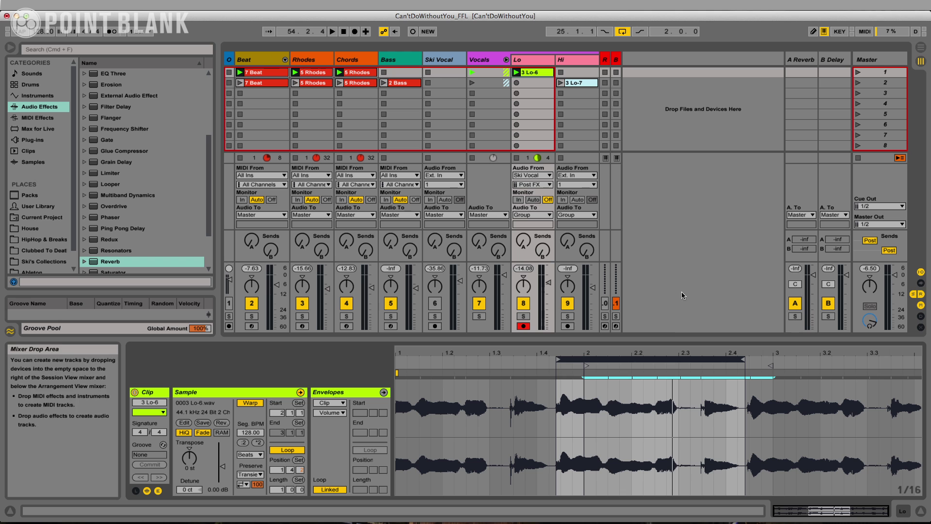
left_click_drag(681, 349, 680, 364)
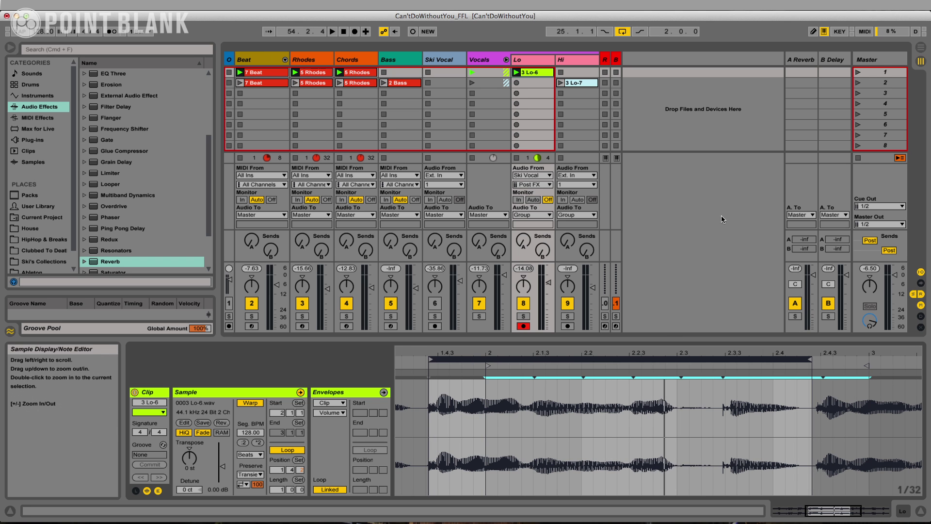
left_click(857, 73)
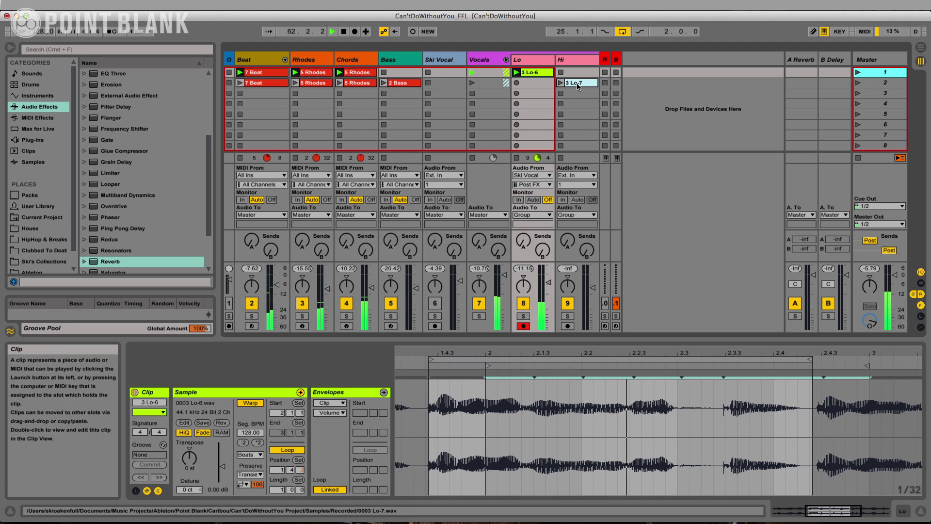
key("space")
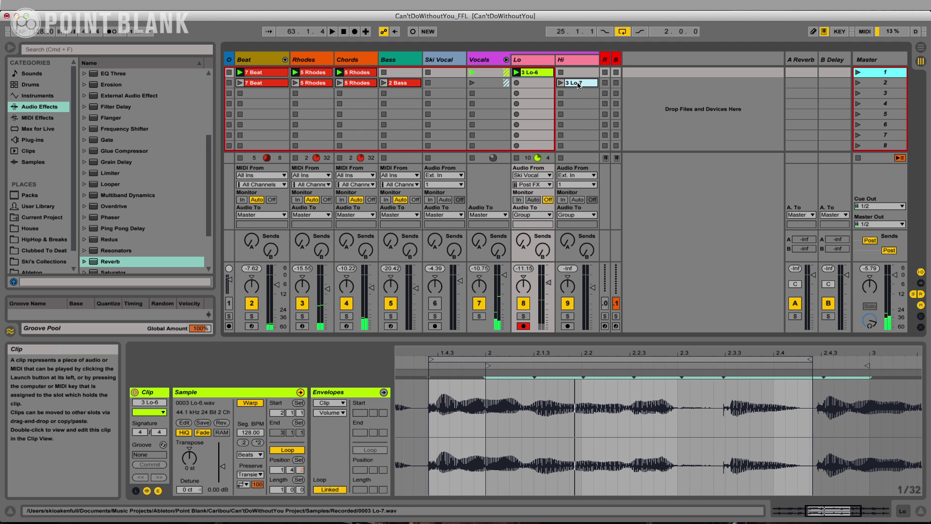
- Move the 3 Lo-7 clip up to the Hi track's scene 1 slot and launch scene 1
left_click_drag(575, 82, 574, 72)
left_click(857, 71)
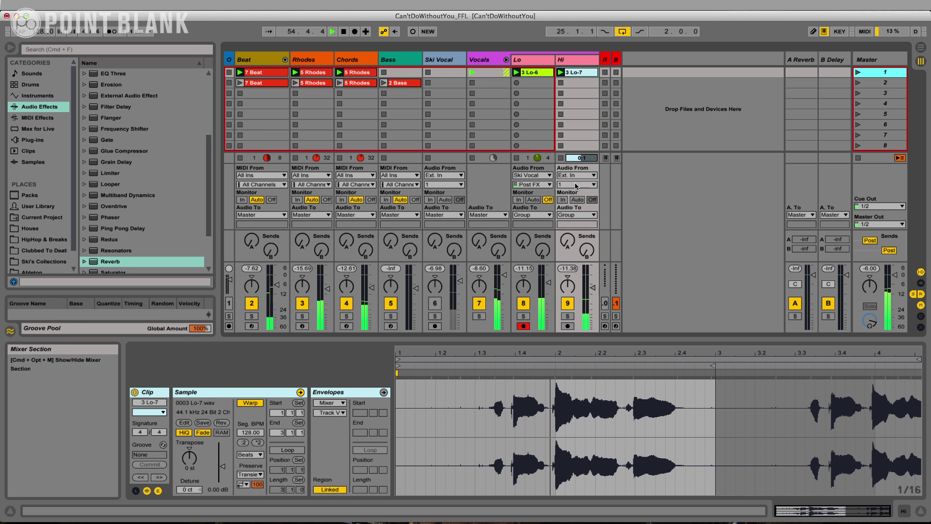
- Set the 3 Lo-7 clip's start marker to 2.1.1 and turn on its two-bar loop while auditioning scene 1
left_click_drag(407, 362, 556, 365)
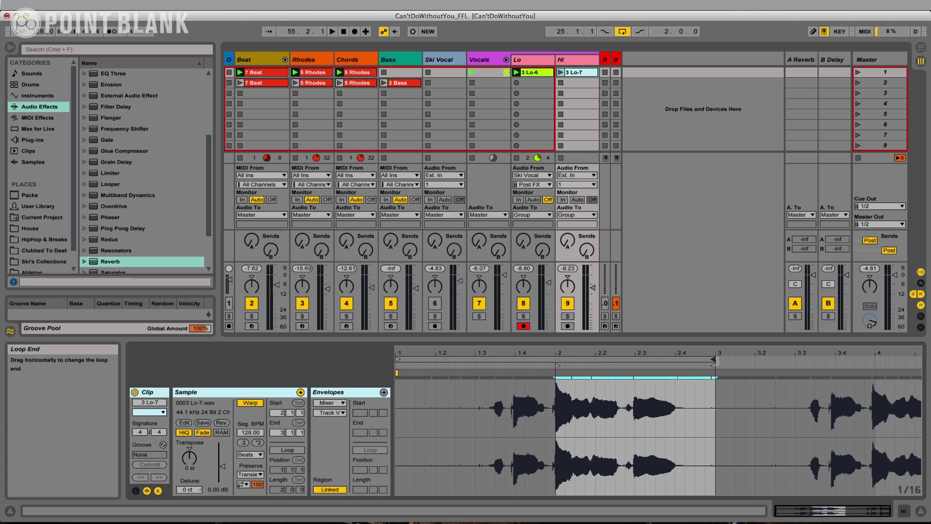
left_click(857, 73)
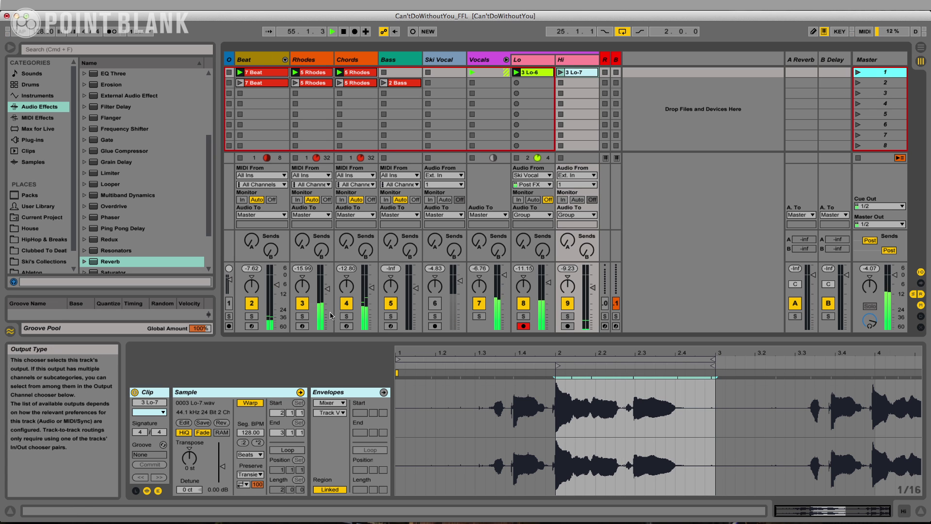
left_click(294, 451)
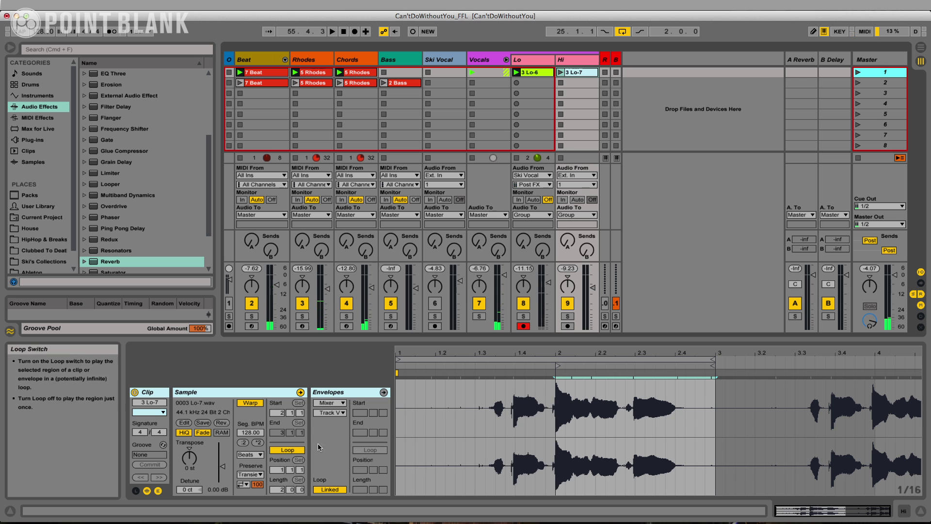
left_click(858, 73)
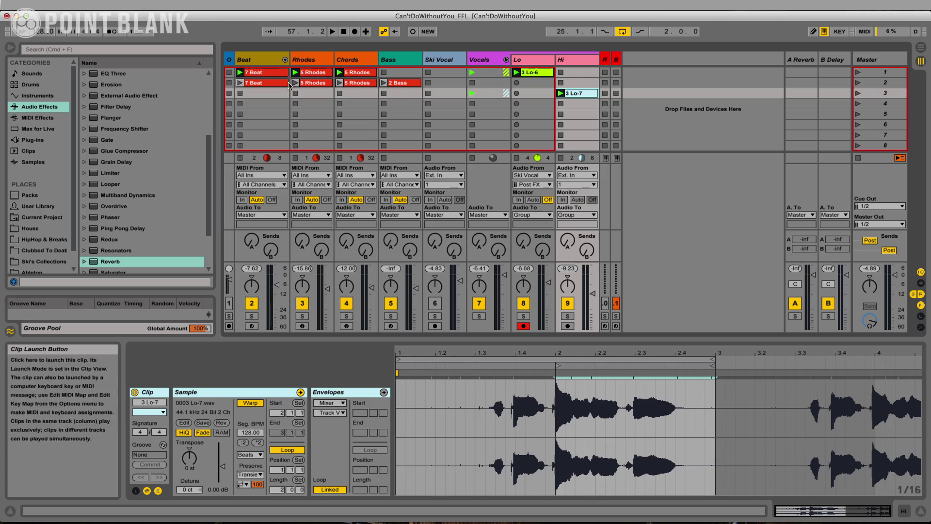
- Copy the Beat, Rhodes, Chords and Bass clips from scene 2 into scene 3
left_click(284, 83)
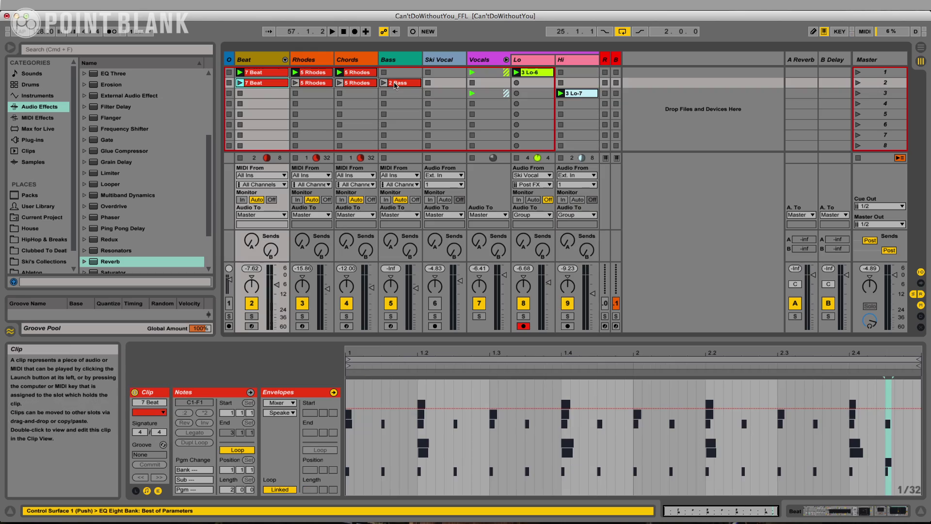
left_click(402, 84, "shift")
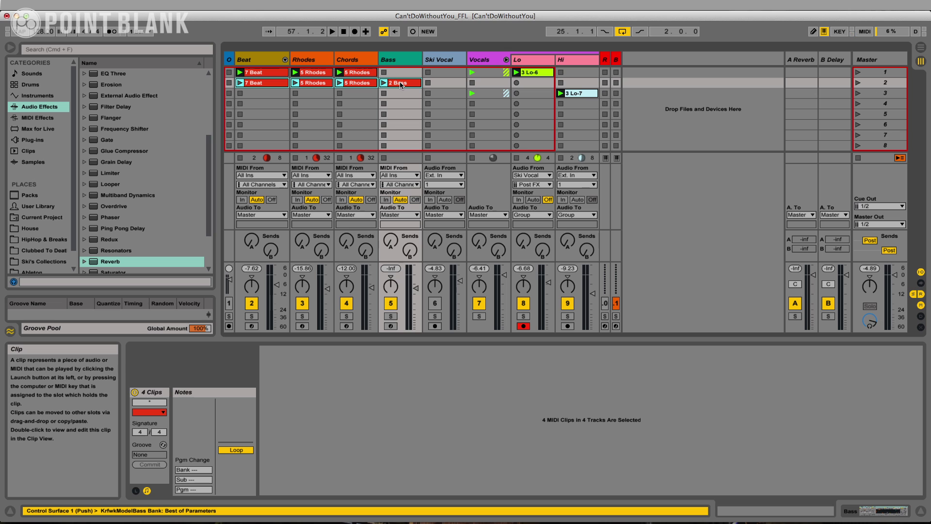
left_click_drag(402, 89, 401, 94)
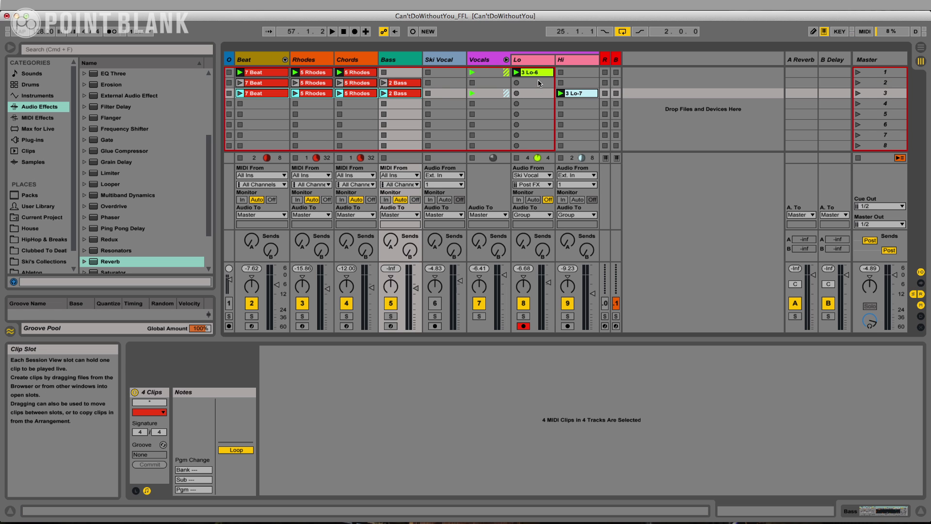
- Fill scene 4 with copies of the Beat, Rhodes, Chords and Bass clips plus the 3 Lo-6 and 3 Lo-7 vocal clips
left_click_drag(399, 103, 400, 103)
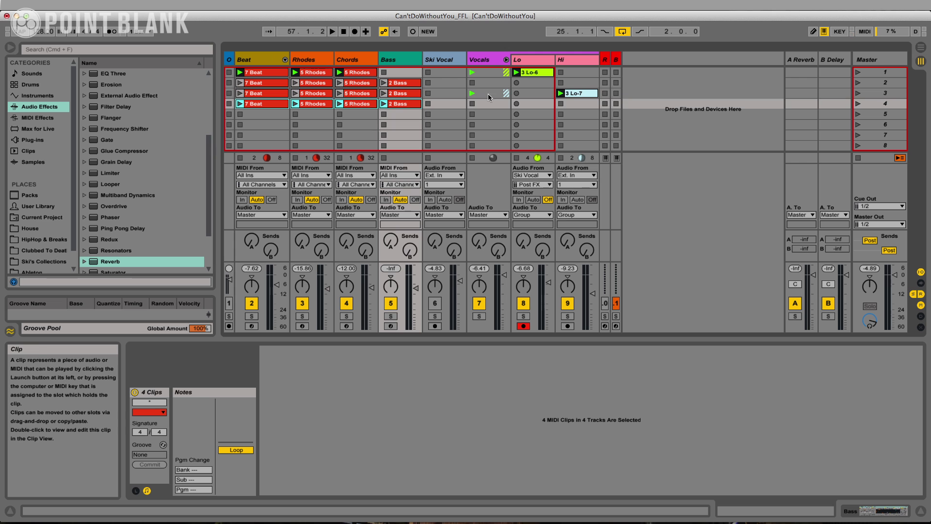
left_click_drag(537, 73, 582, 103)
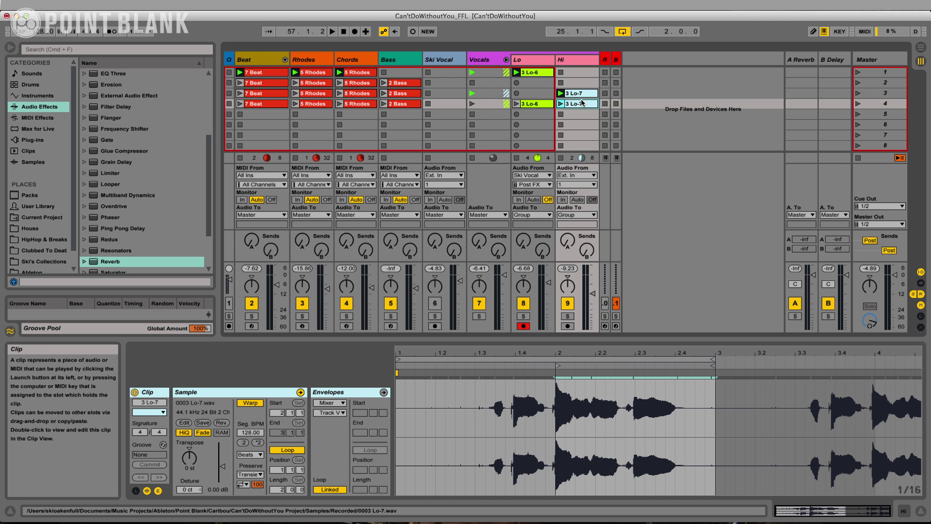